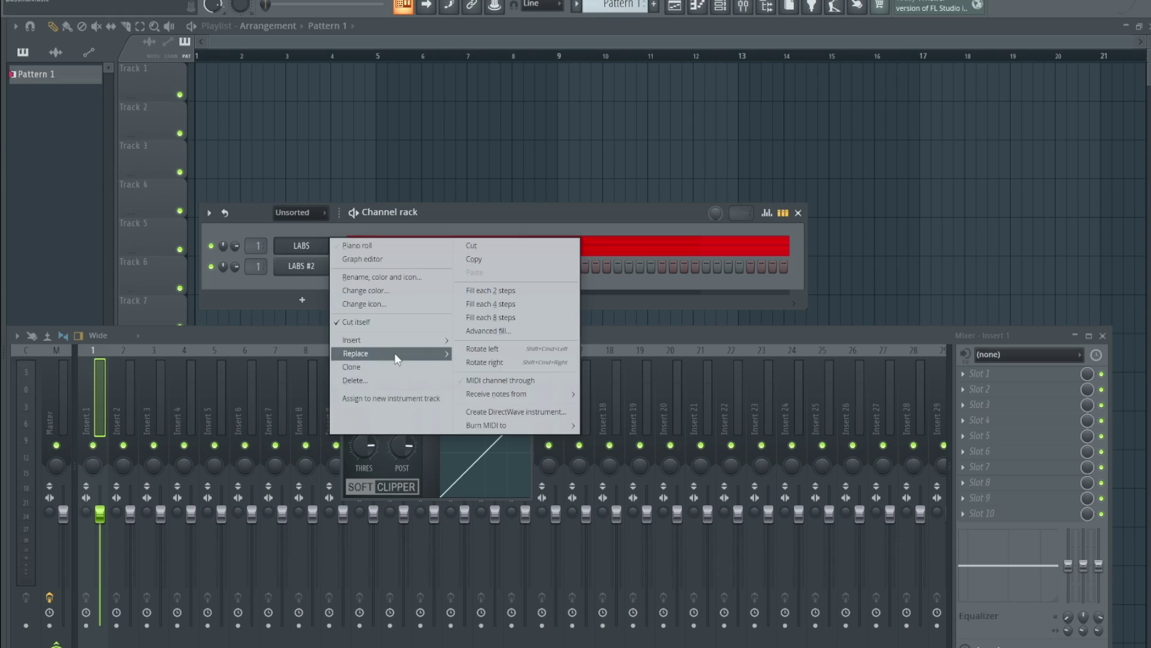
Step: Replace the first LABS channel with a Sampler and rename the LABS #2 channel as Chords
{"action": "mouse_move", "coordinate": [396, 358]}
{"action": "left_click", "coordinate": [480, 536]}
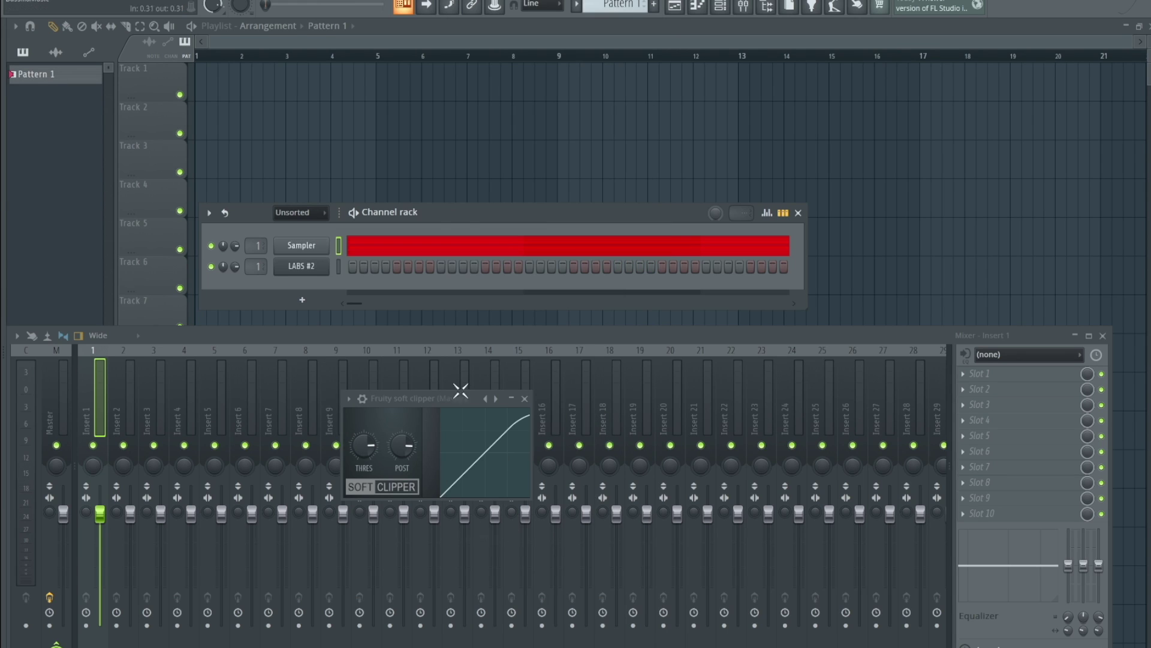
{"action": "right_click", "coordinate": [322, 266]}
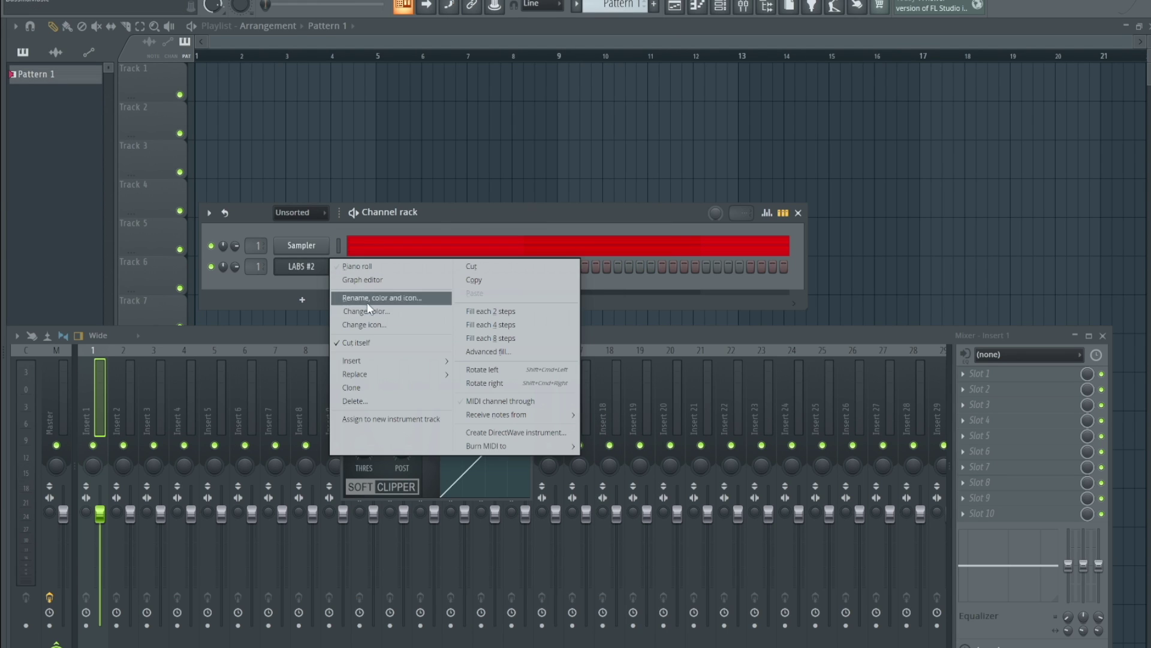
{"action": "left_click", "coordinate": [367, 299]}
{"action": "type", "text": "Chor"}
{"action": "left_click", "coordinate": [241, 302]}
Step: In the Chords channel's piano roll, place four consecutive one-bar C6 notes across bars 1 to 4 and play them
{"action": "right_click", "coordinate": [303, 265]}
{"action": "left_click", "coordinate": [346, 265]}
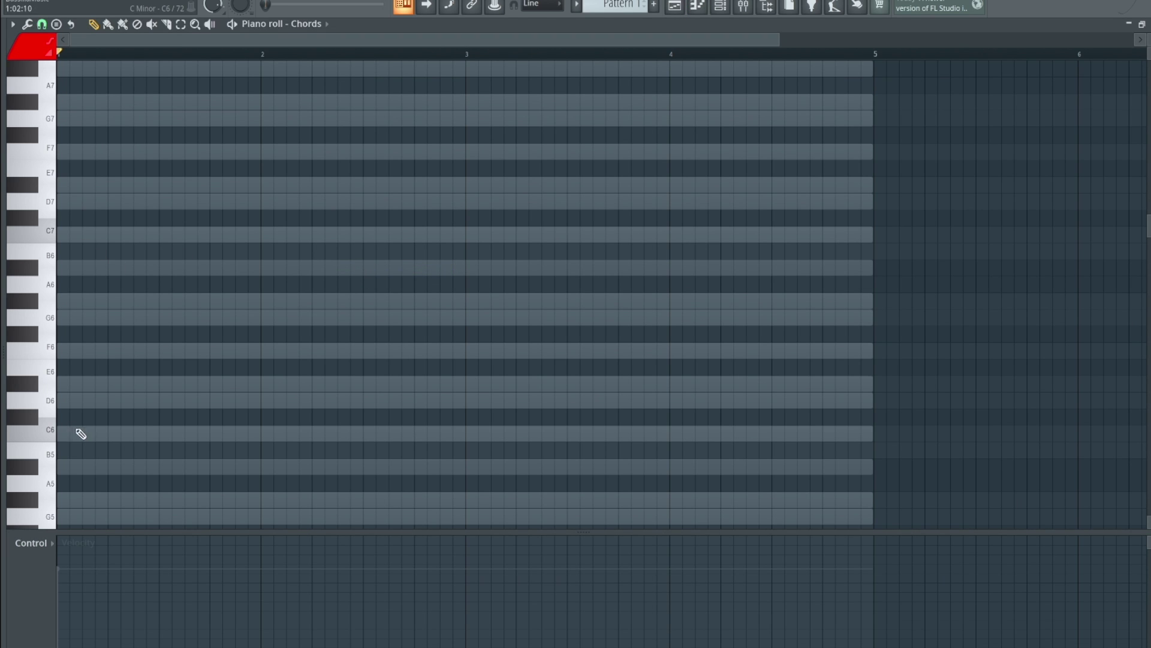
{"action": "left_click_drag", "start_coordinate": [78, 431], "coordinate": [55, 433]}
{"action": "left_click_drag", "start_coordinate": [870, 435], "coordinate": [193, 448]}
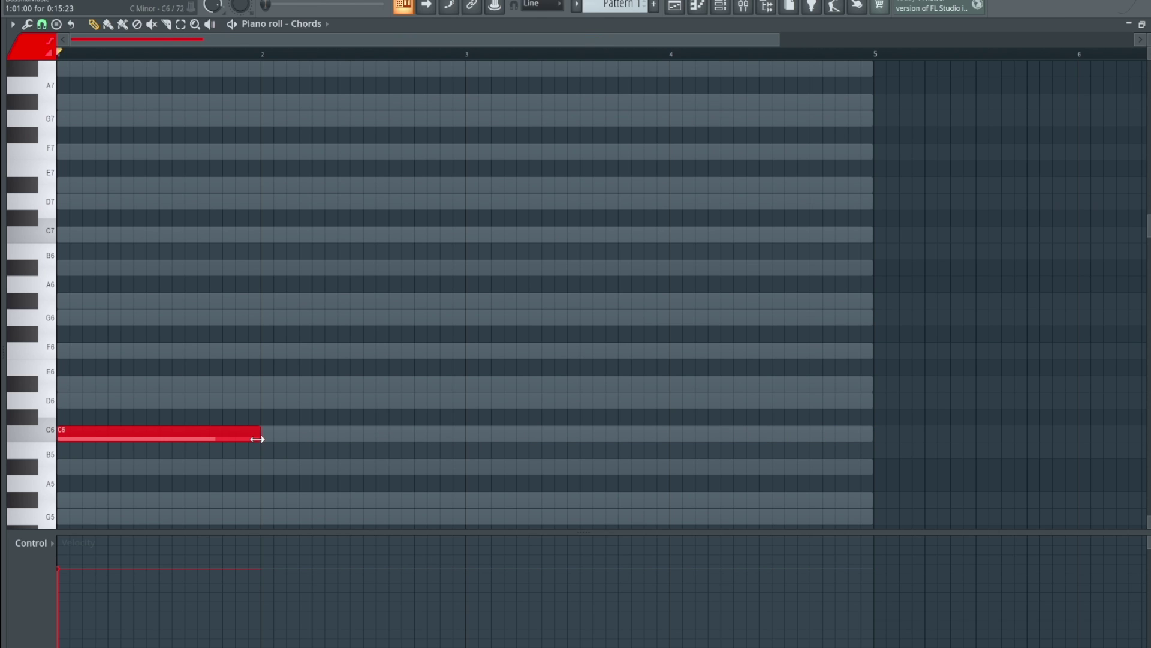
{"action": "left_click", "coordinate": [289, 439]}
{"action": "left_click", "coordinate": [470, 432]}
{"action": "left_click", "coordinate": [714, 432]}
{"action": "key", "text": "space"}
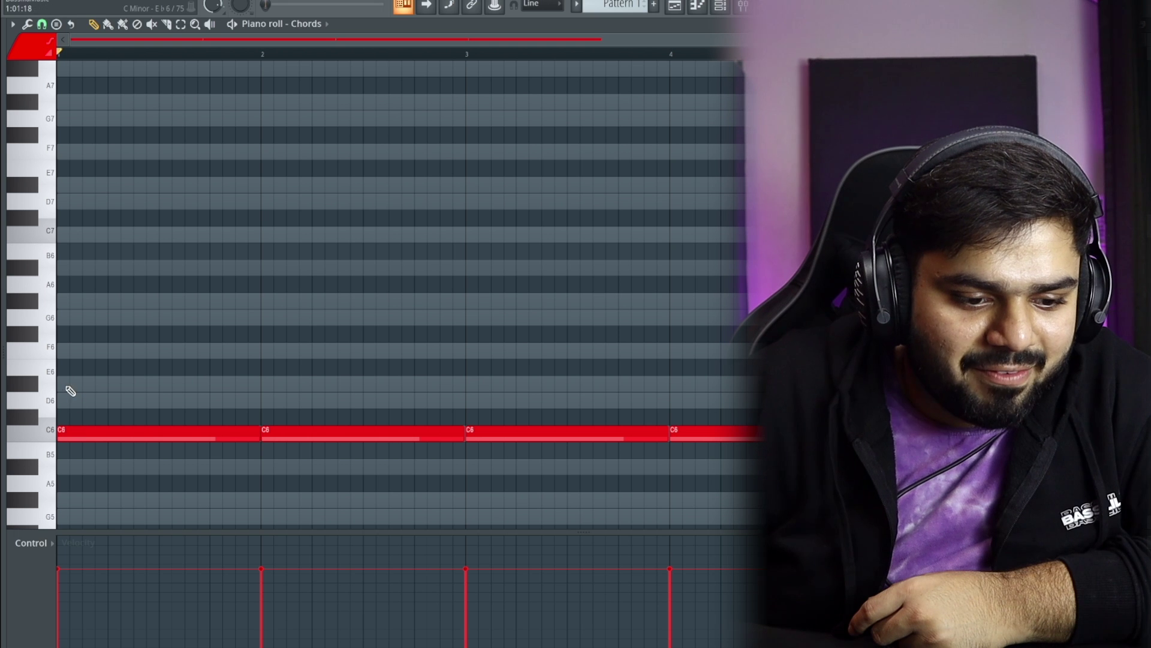
Step: Add one-bar Eb6 and G6 notes above each C6 to form C minor chords in all four bars, and play them back
{"action": "left_click", "coordinate": [58, 382]}
{"action": "left_click", "coordinate": [59, 317]}
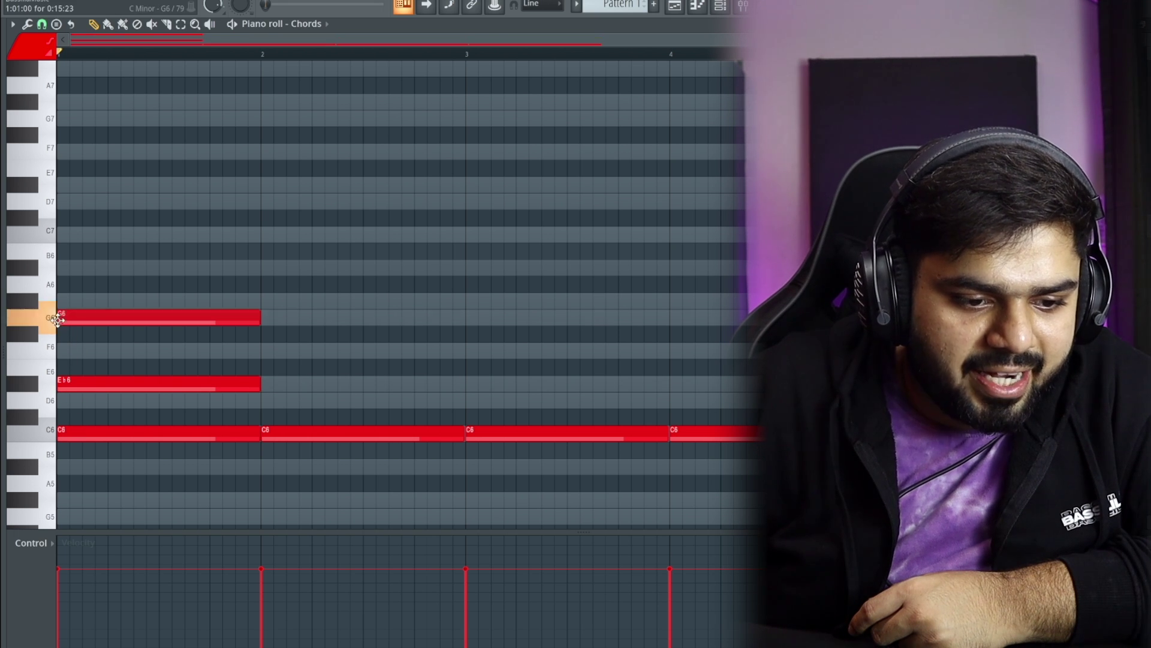
{"action": "left_click", "coordinate": [277, 382]}
{"action": "left_click", "coordinate": [311, 317]}
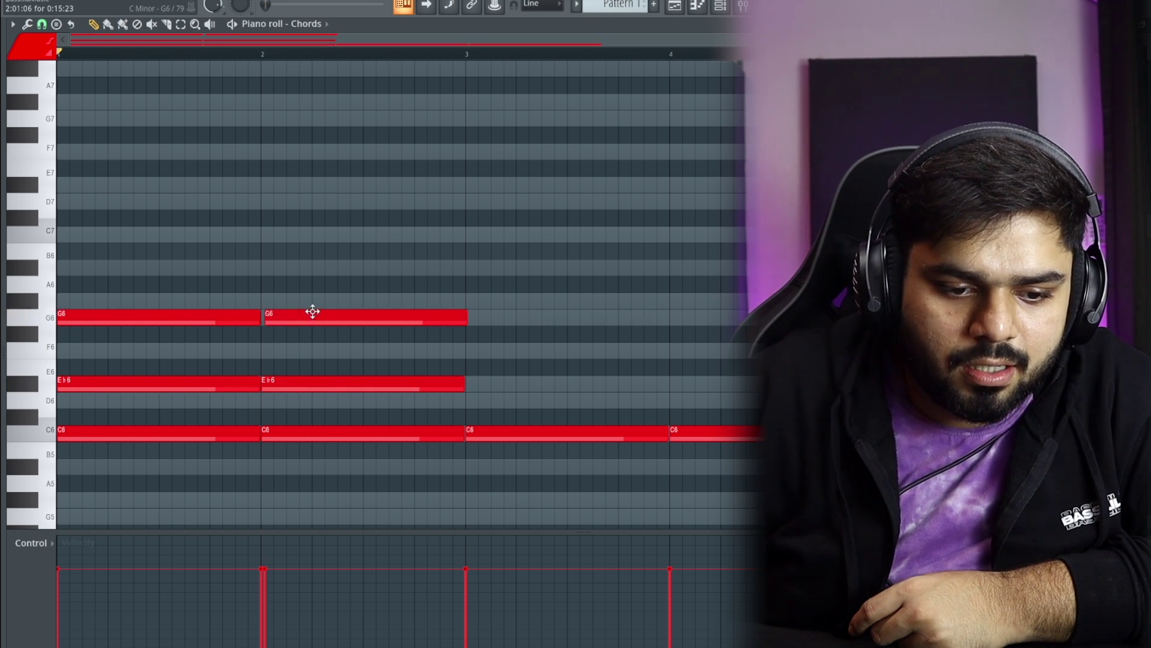
{"action": "left_click", "coordinate": [475, 382]}
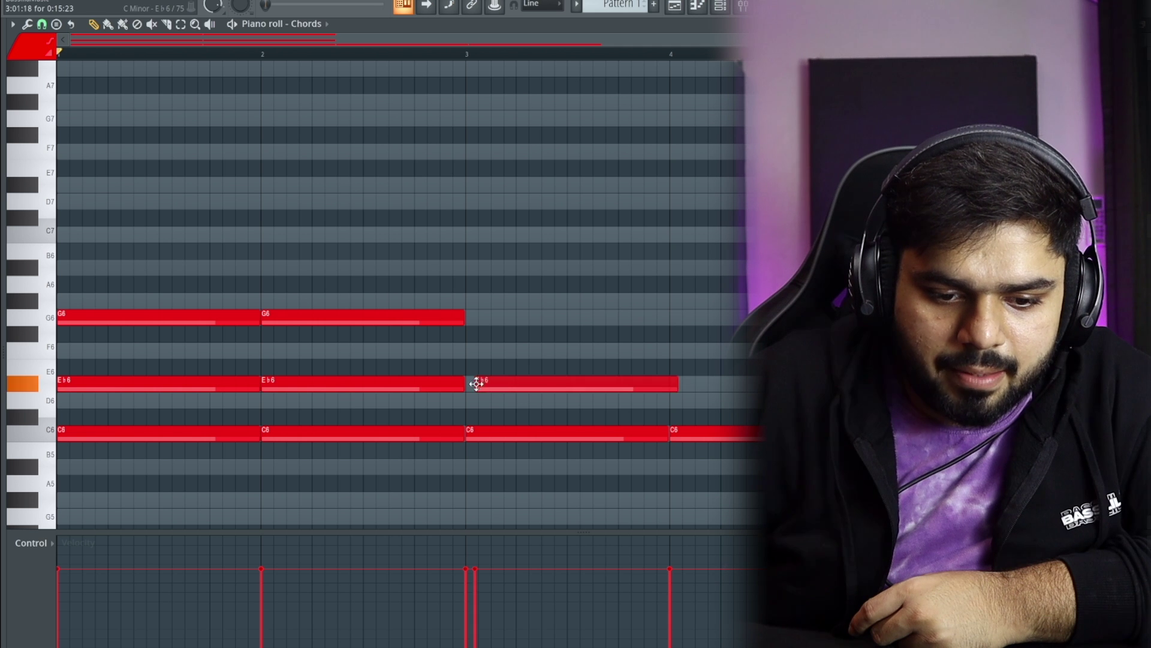
{"action": "left_click", "coordinate": [477, 318]}
{"action": "left_click_drag", "start_coordinate": [504, 317], "coordinate": [497, 317]}
{"action": "left_click", "coordinate": [703, 383]}
{"action": "left_click", "coordinate": [672, 313]}
{"action": "key", "text": "space"}
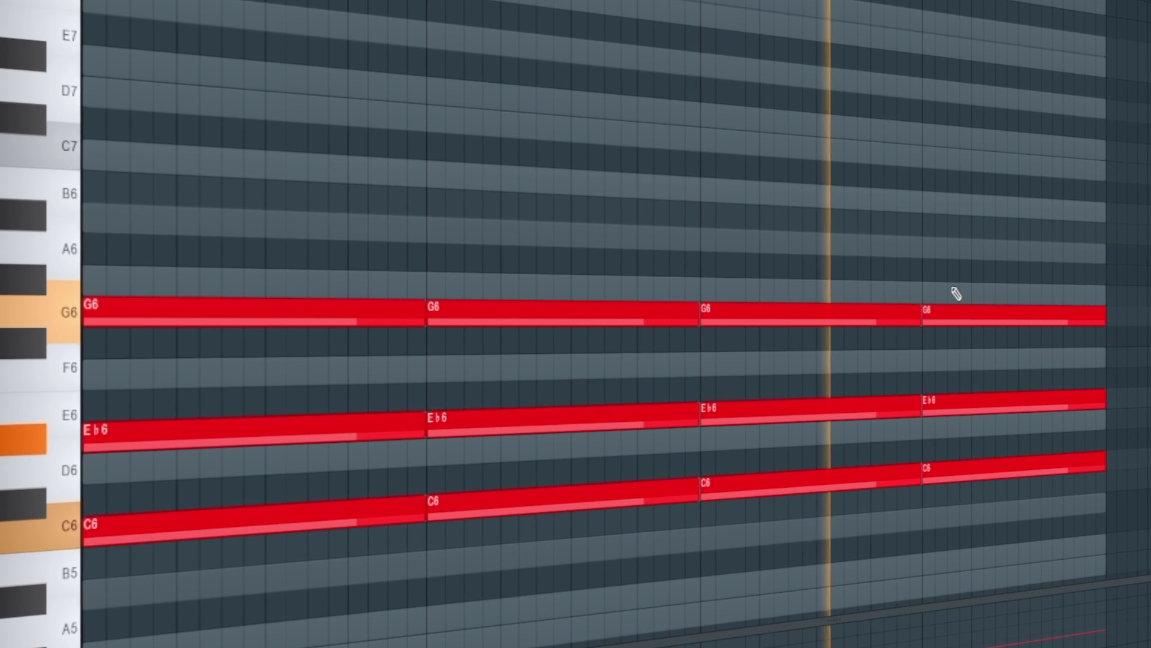
{"action": "key", "text": "space"}
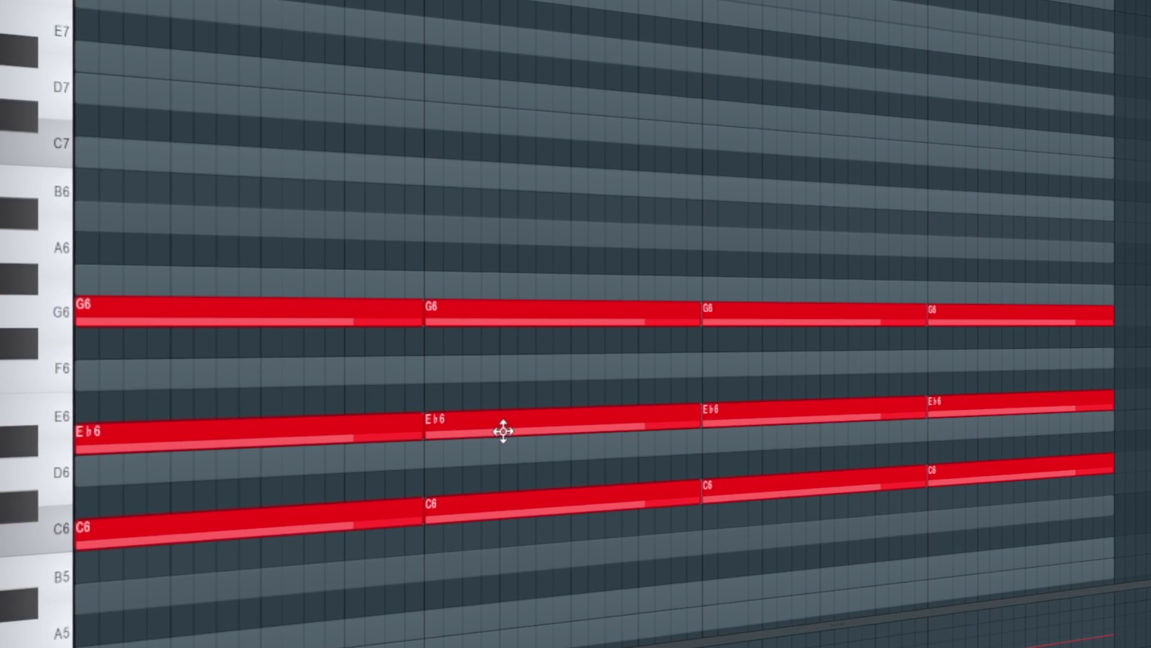
Step: Move the middle chord note to D6 in bar 2 and to F6 in bar 4, and play the progression
{"action": "left_click", "coordinate": [503, 431]}
{"action": "left_click_drag", "start_coordinate": [317, 402], "coordinate": [317, 405]}
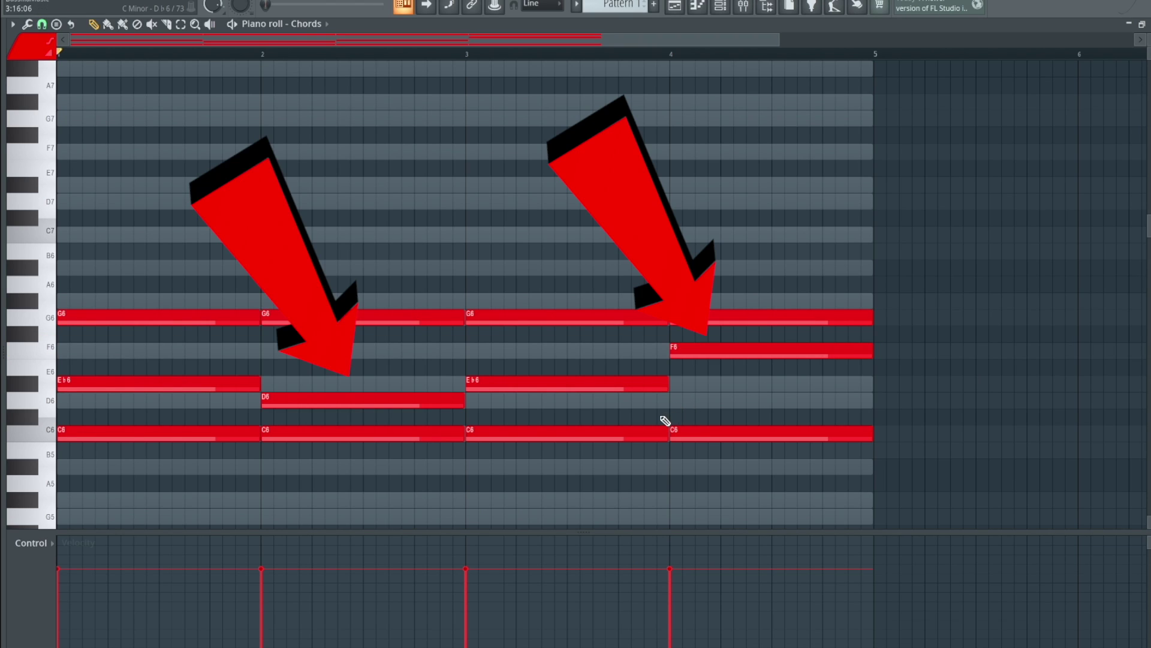
{"action": "key", "text": "space"}
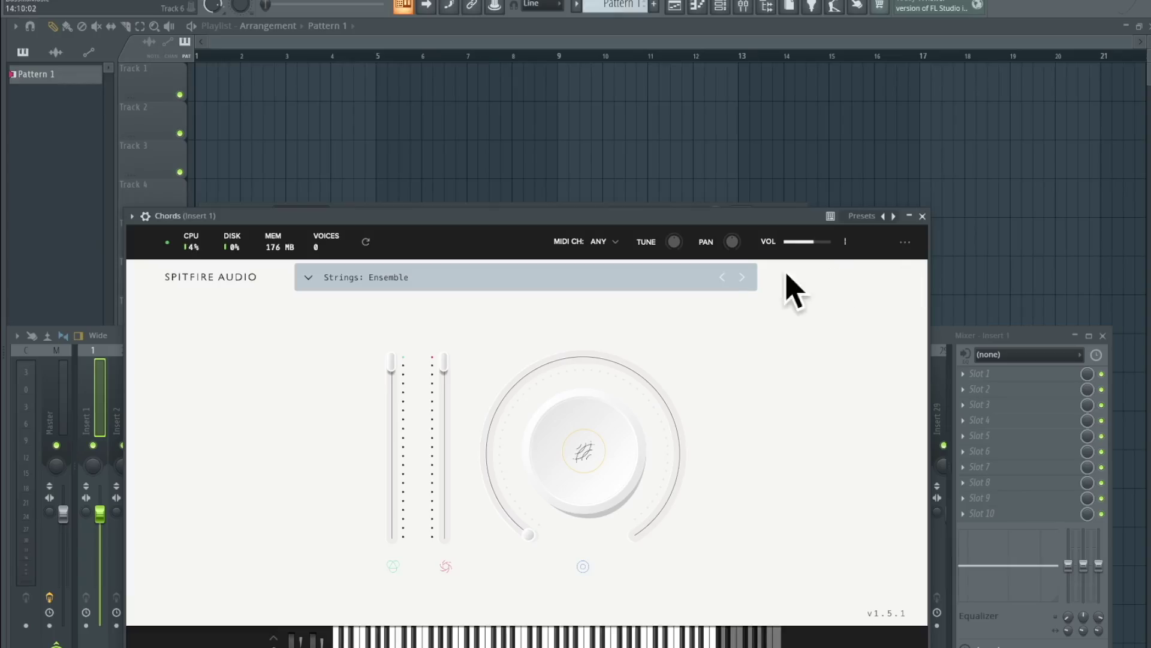
Step: Switch the Chords instrument's preset to Tape Orchestra: Strings Flautando Crinkle and minimize the plugin
{"action": "left_click", "coordinate": [743, 277]}
{"action": "left_click", "coordinate": [744, 277]}
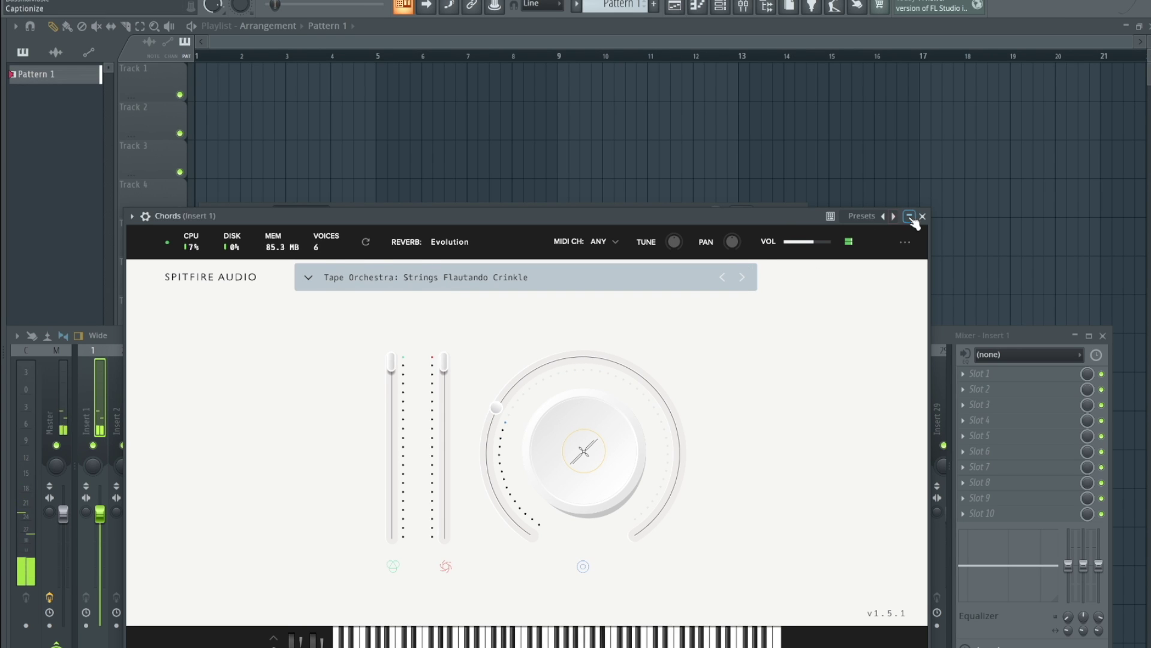
{"action": "left_click", "coordinate": [910, 217]}
Step: Dismiss the effect selection and route the Chords channel to mixer track 2
{"action": "left_click", "coordinate": [964, 373]}
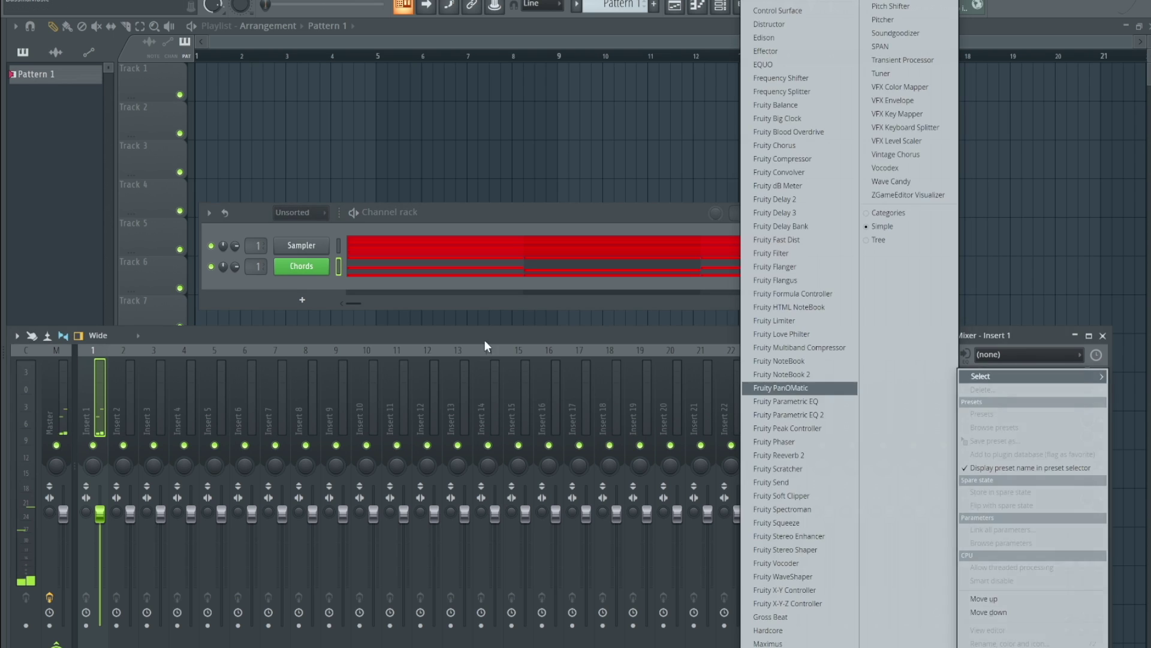
{"action": "key", "text": "ctrl+l"}
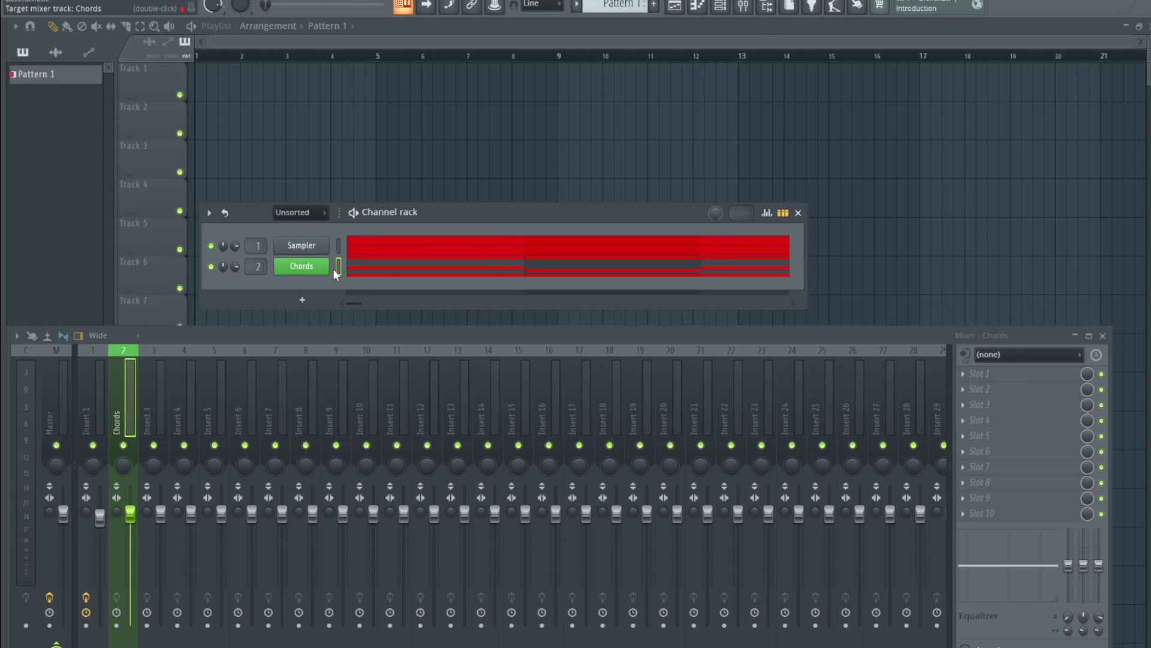
{"action": "key", "text": "space"}
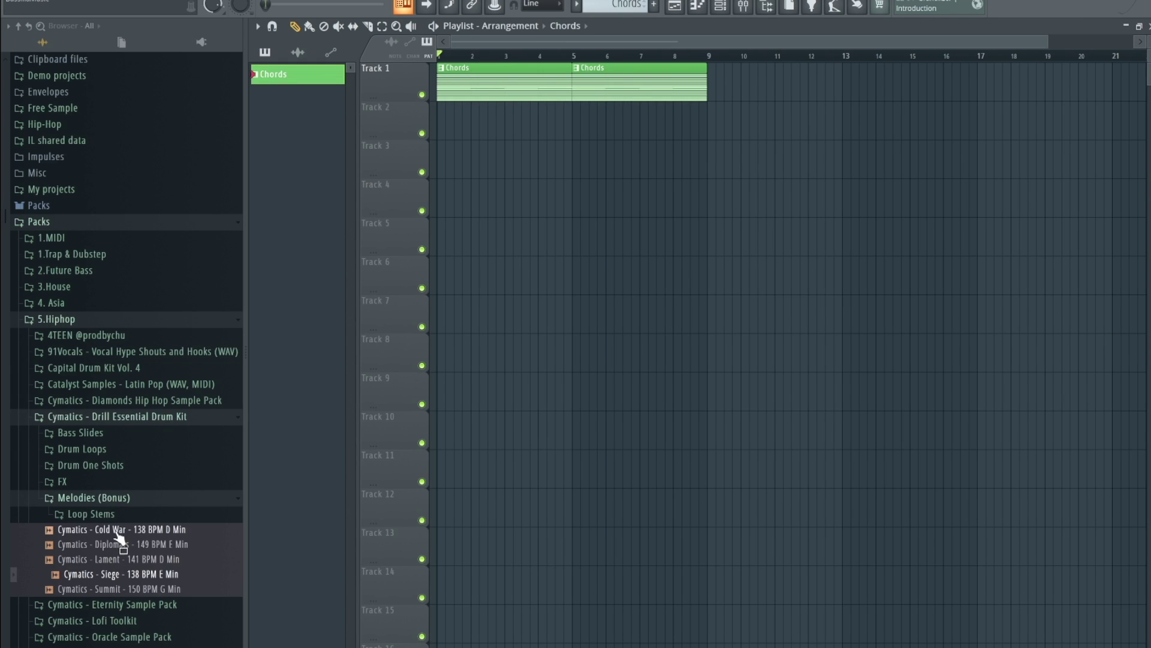
Step: Add the Cymatics - Banter Drum Loop - 140 BPM from the Drill Essential Drum Kit's Full Loops to Track 2
{"action": "left_click", "coordinate": [118, 457]}
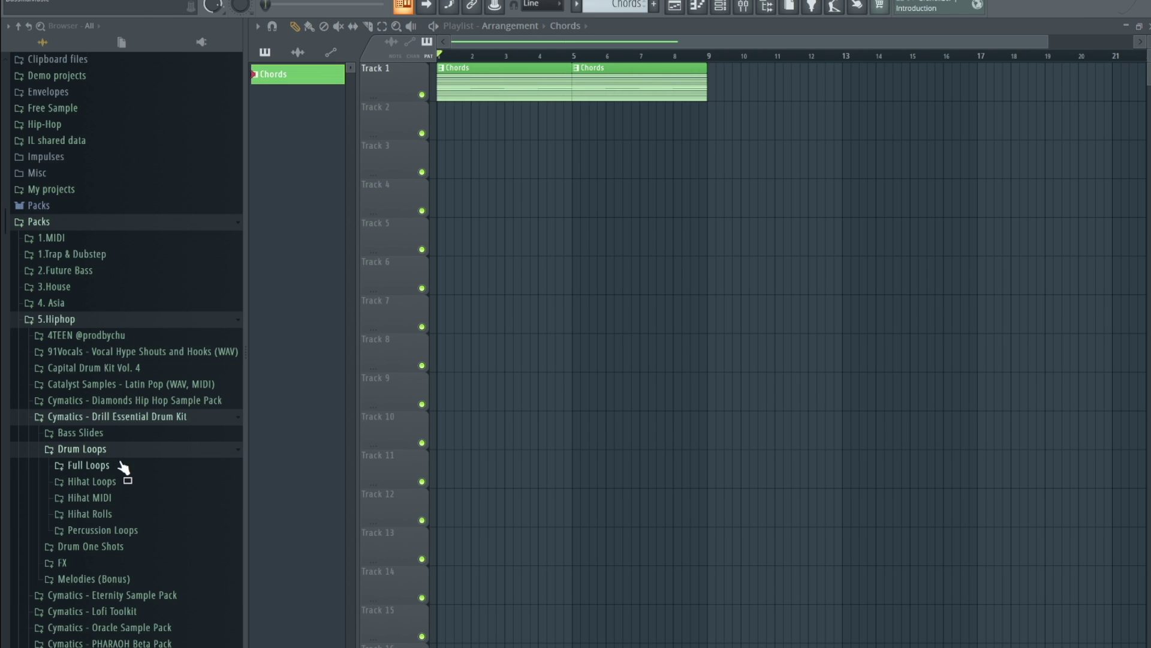
{"action": "left_click", "coordinate": [124, 466]}
{"action": "left_click_drag", "start_coordinate": [173, 507], "coordinate": [452, 96]}
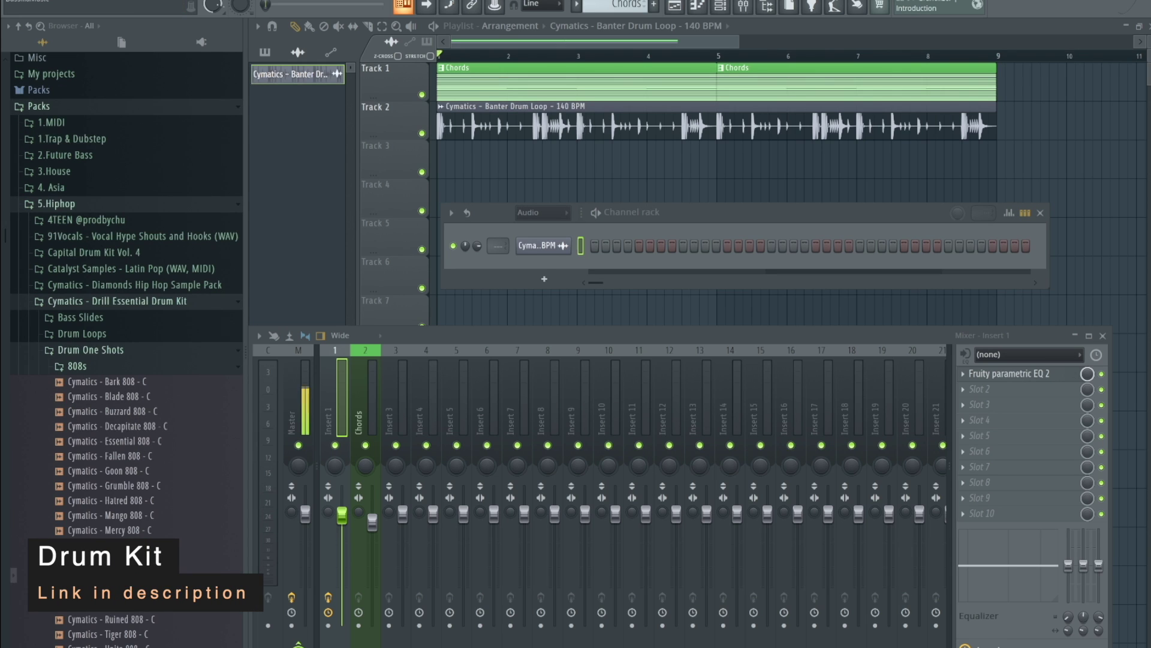
Step: Load the Cymatics - Unite 808 - C sample as a new channel and create a new pattern named 808
{"action": "left_click_drag", "start_coordinate": [167, 635], "coordinate": [553, 259]}
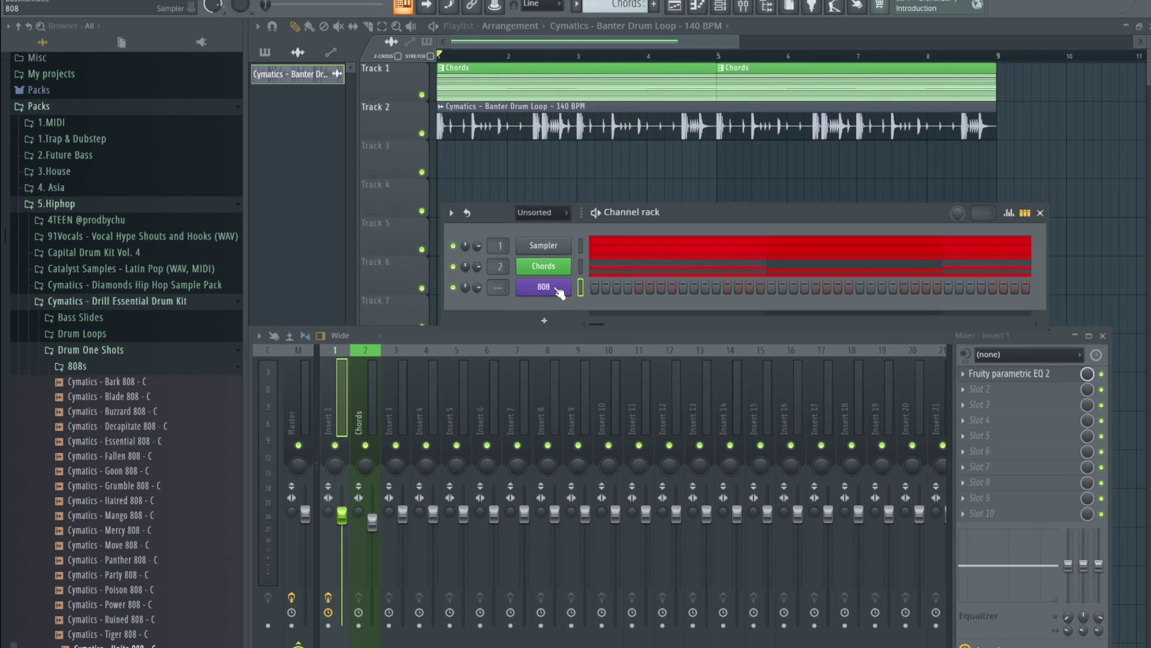
{"action": "left_click", "coordinate": [656, 6]}
{"action": "type", "text": "808"}
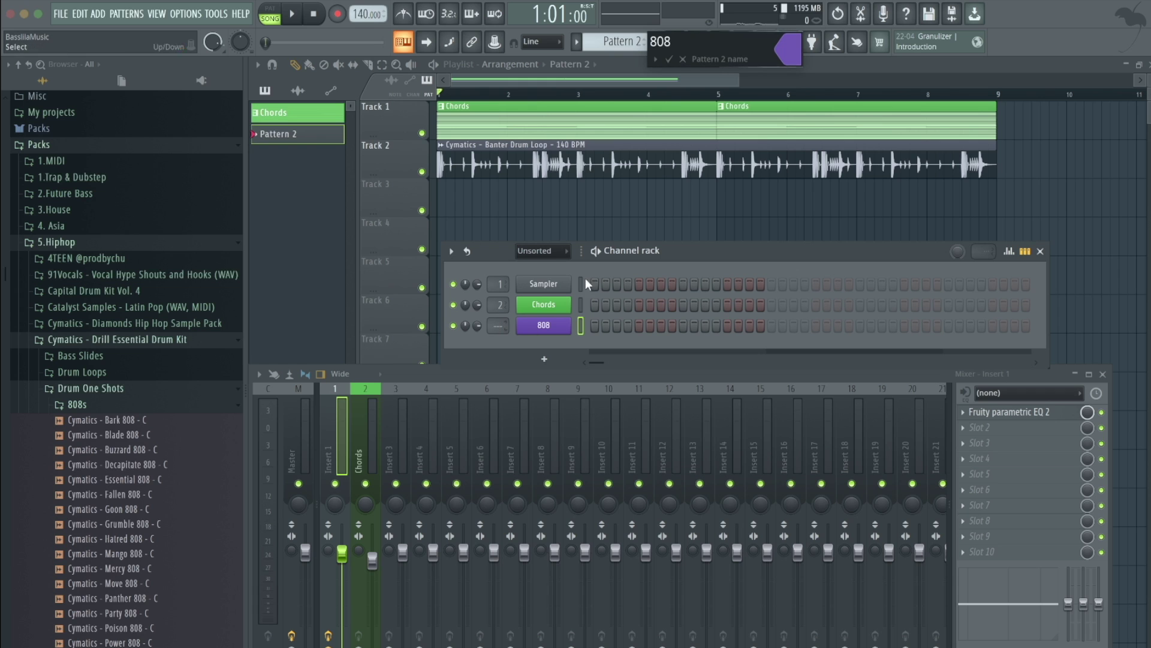
{"action": "key", "text": "Return"}
Step: Open the 808 channel's piano roll for its note, and place the four-bar 808 pattern clip at the start of Track 3
{"action": "right_click", "coordinate": [560, 324]}
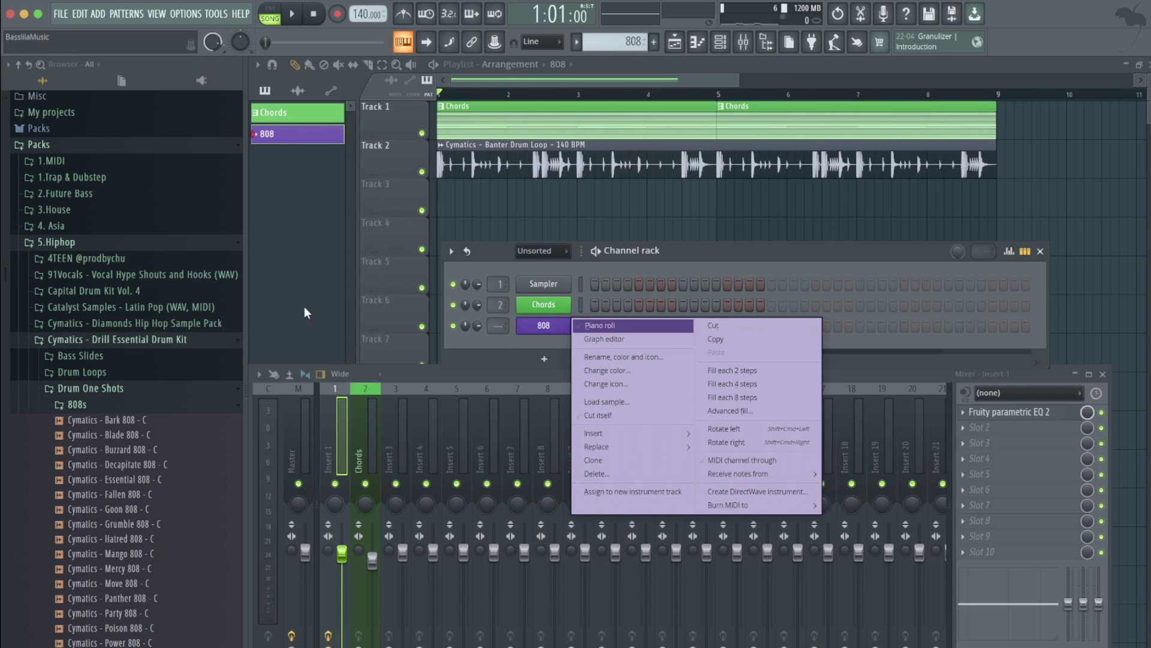
{"action": "left_click", "coordinate": [611, 326]}
{"action": "key", "text": "Escape"}
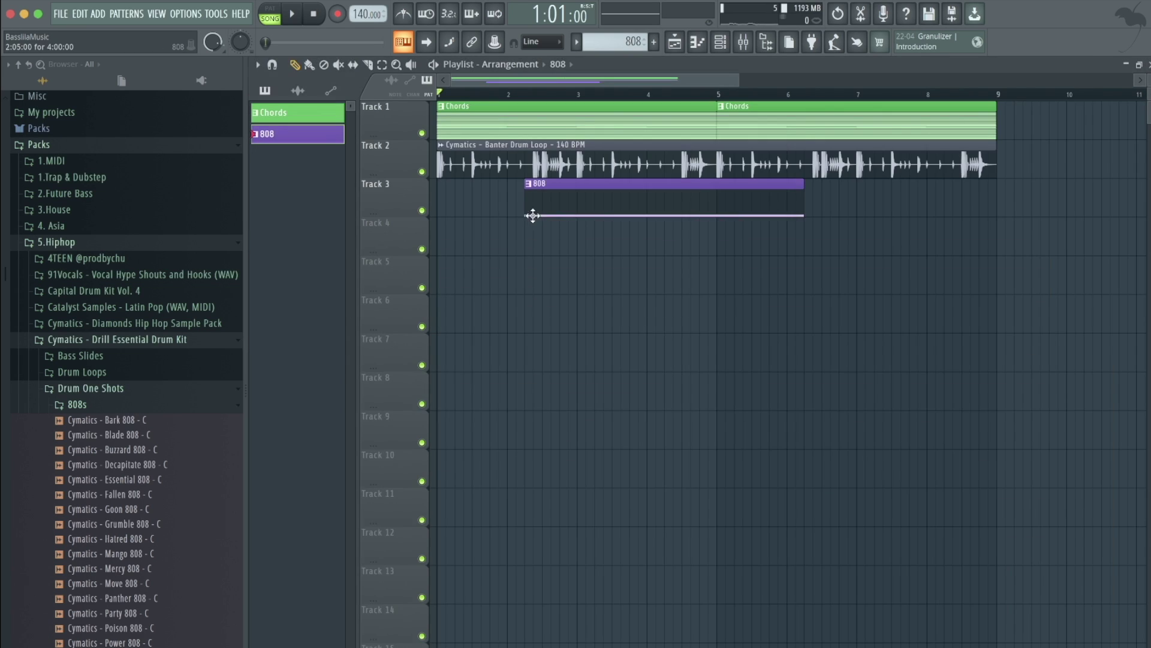
{"action": "left_click_drag", "start_coordinate": [533, 215], "coordinate": [446, 215]}
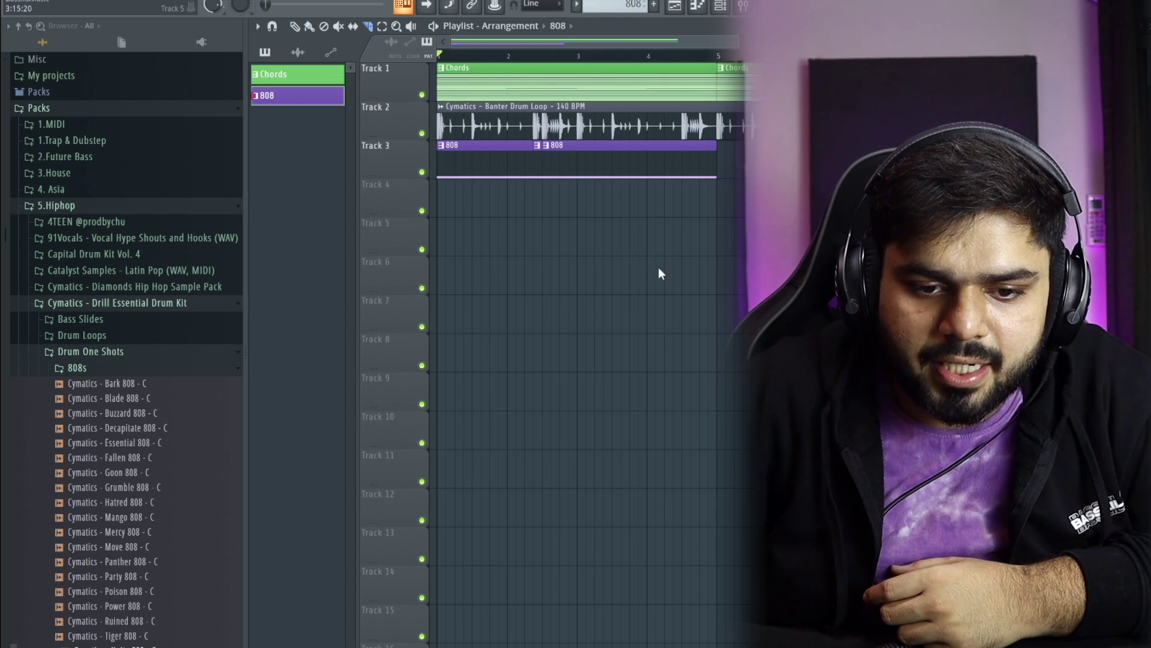
Step: Delete the last sliced 808 clip and add clips from bar 3 to mid-bar 4 and from there to bar 5, matching the kicks
{"action": "right_click", "coordinate": [629, 171]}
{"action": "left_click", "coordinate": [539, 157]}
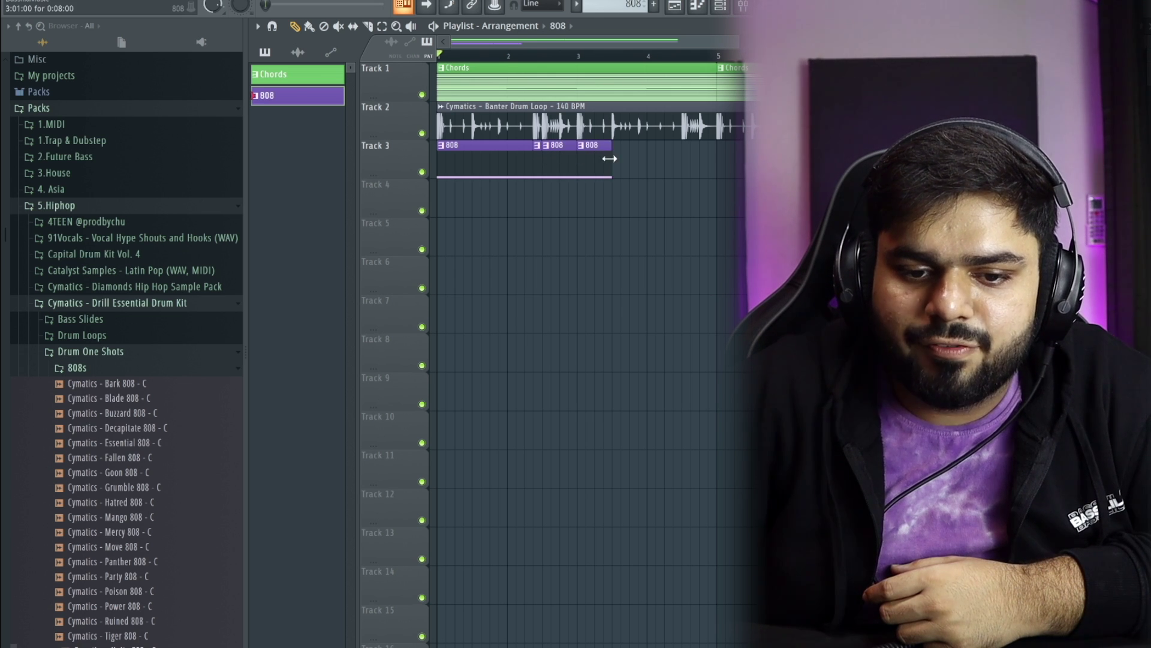
{"action": "left_click_drag", "start_coordinate": [609, 158], "coordinate": [682, 156]}
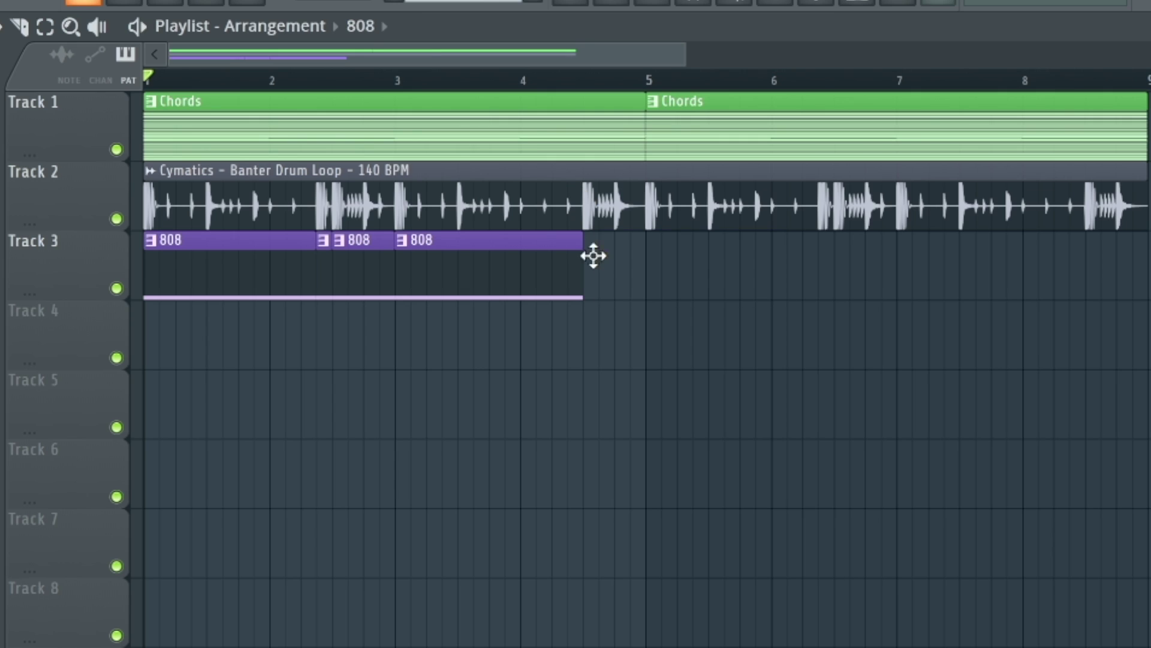
{"action": "left_click", "coordinate": [698, 155]}
{"action": "left_click_drag", "start_coordinate": [771, 266], "coordinate": [659, 270]}
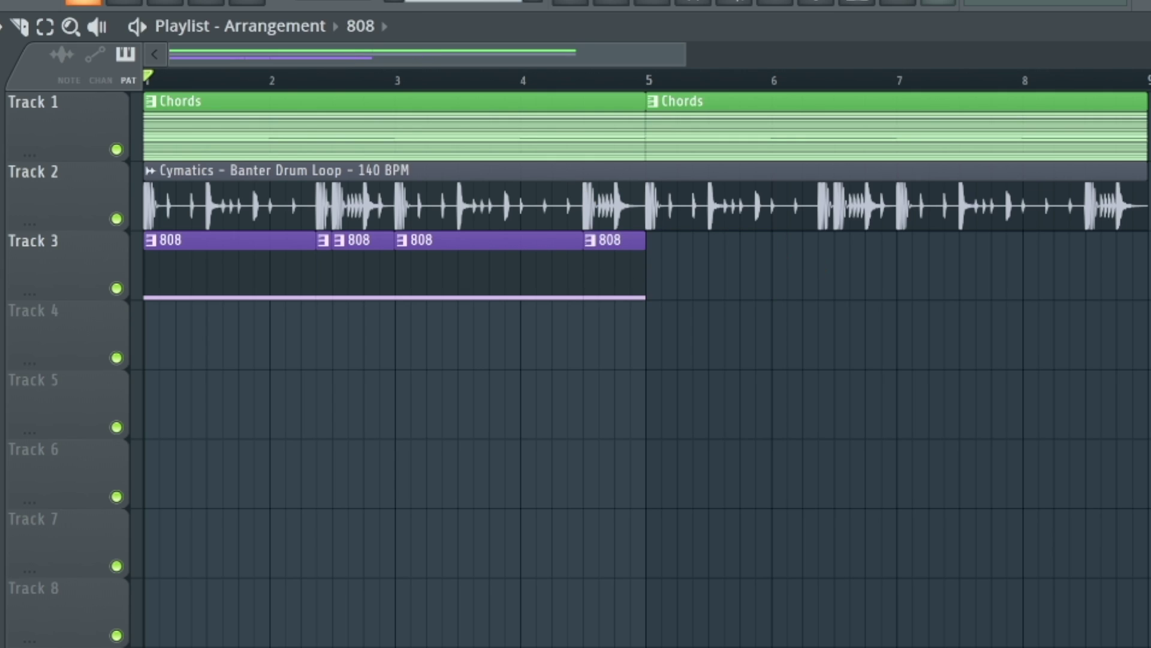
Step: Duplicate the 808 clips on Track 3 into bars 5 to 8 and merge all of them into one pattern clip
{"action": "left_click_drag", "start_coordinate": [688, 231], "coordinate": [162, 351]}
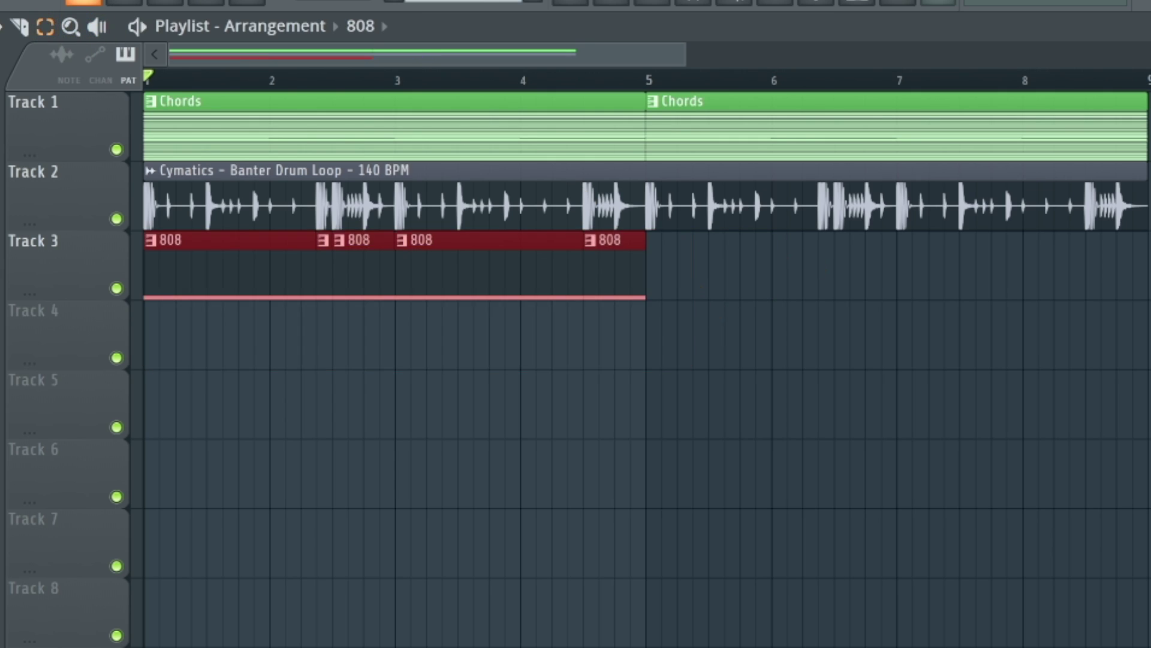
{"action": "key", "text": "ctrl+b"}
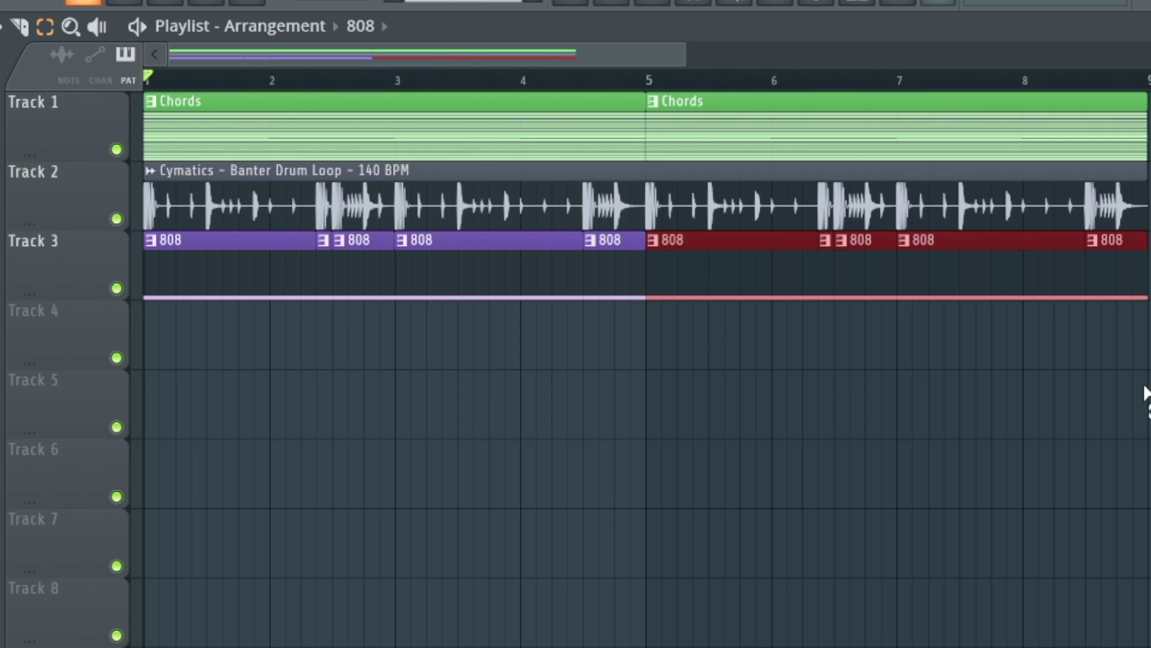
{"action": "left_click_drag", "start_coordinate": [1145, 233], "coordinate": [154, 345]}
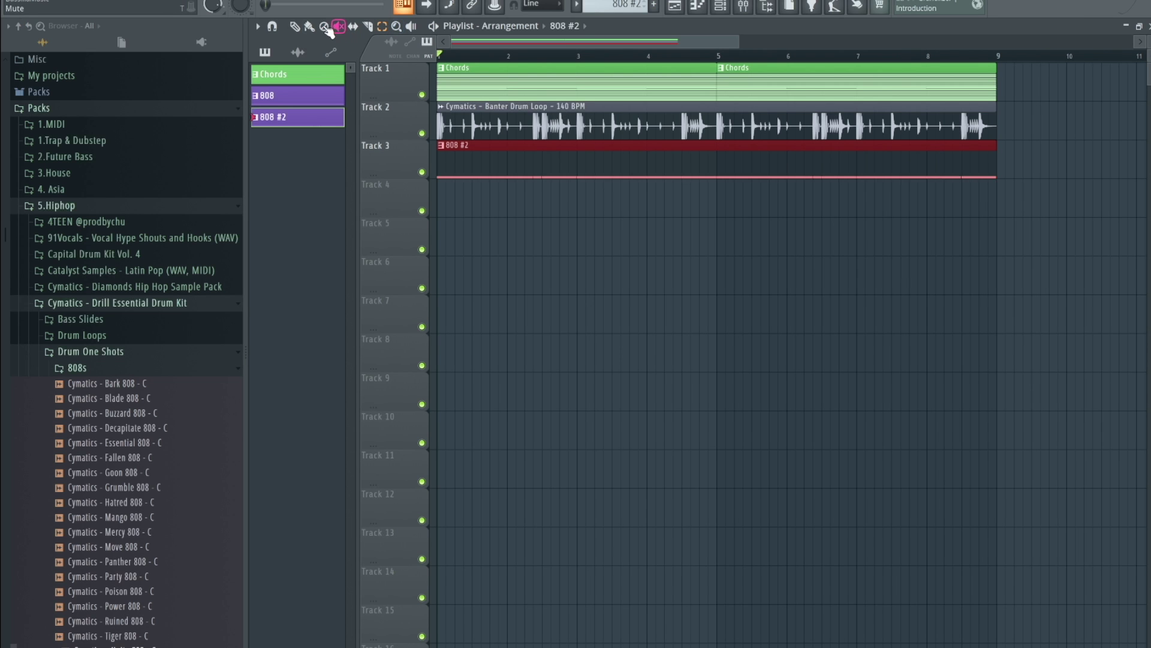
Step: Delete the original 808 pattern and rename the merged pattern 808 #2 as 808
{"action": "left_click", "coordinate": [290, 96]}
{"action": "right_click", "coordinate": [290, 96]}
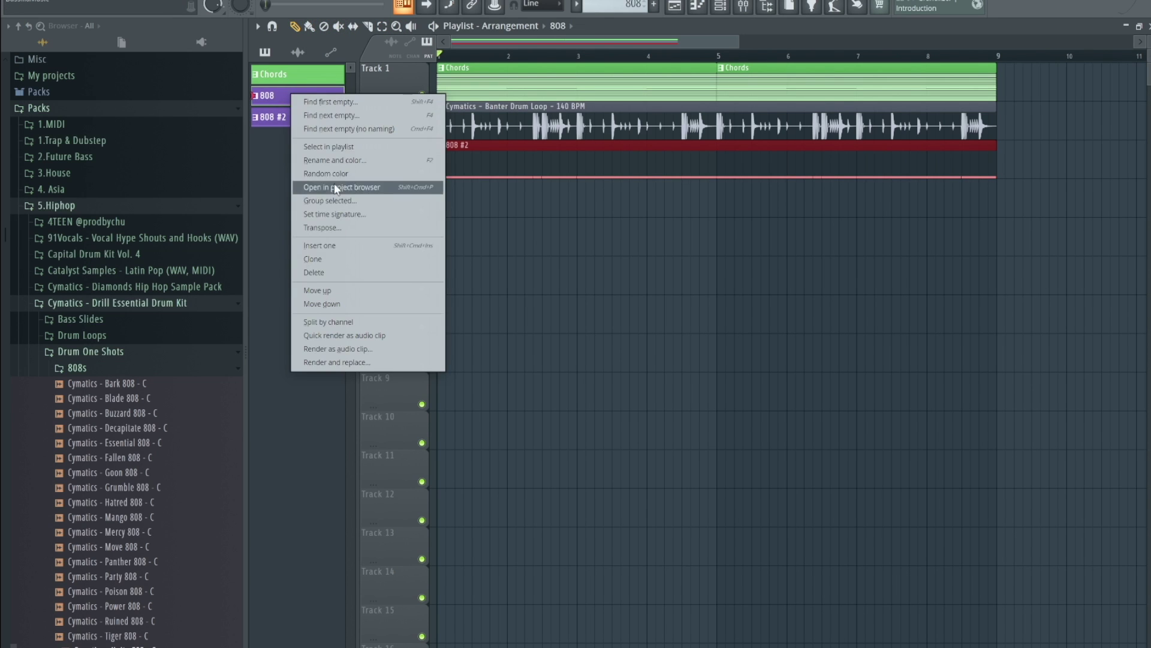
{"action": "left_click", "coordinate": [332, 268]}
{"action": "left_click", "coordinate": [624, 374]}
{"action": "right_click", "coordinate": [311, 103]}
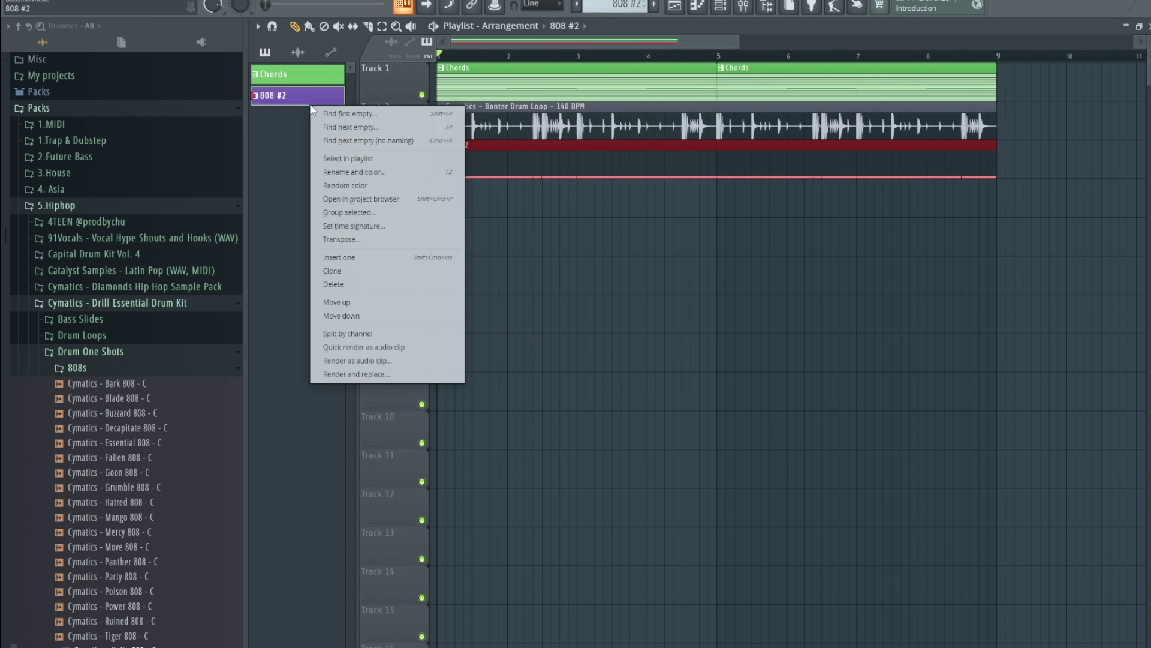
{"action": "left_click", "coordinate": [372, 174]}
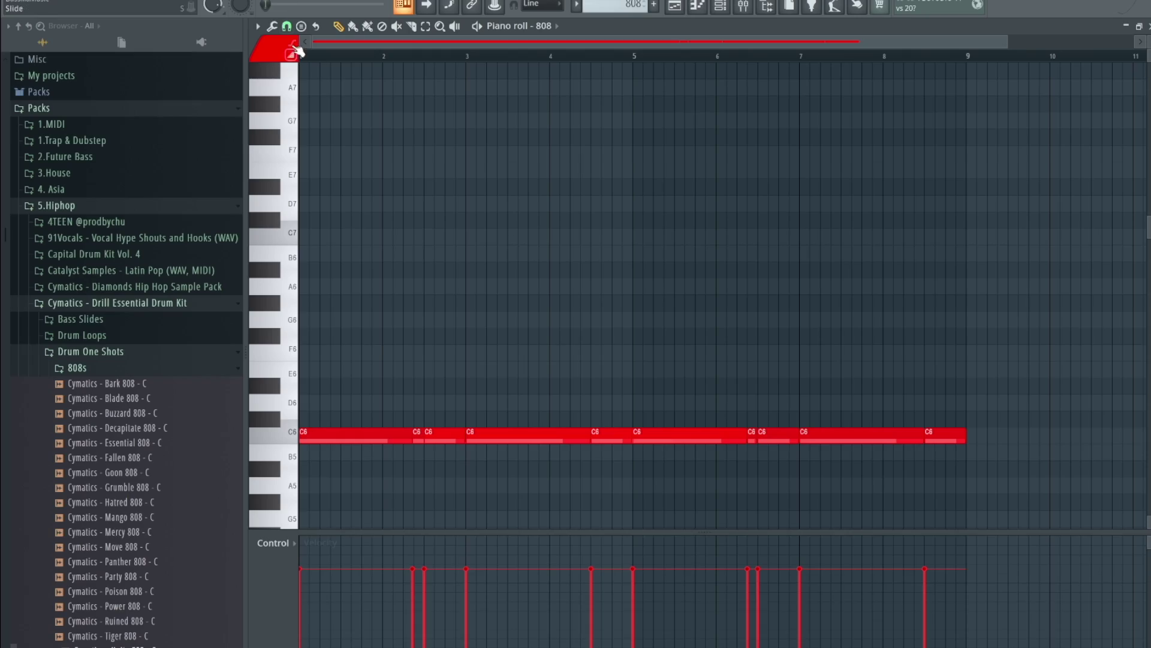
Step: Shorten the first C6 note of the 808 pattern to about half a bar and play it back
{"action": "key", "text": "space"}
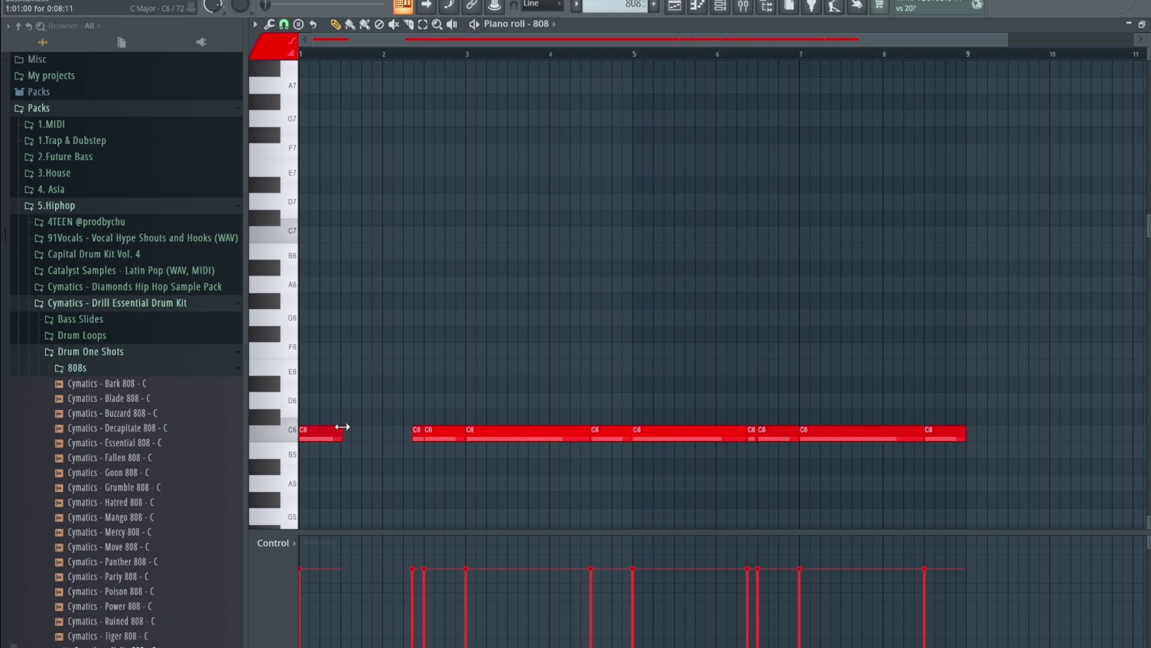
{"action": "left_click_drag", "start_coordinate": [343, 427], "coordinate": [340, 426]}
{"action": "key", "text": "space"}
{"action": "key", "text": "space"}
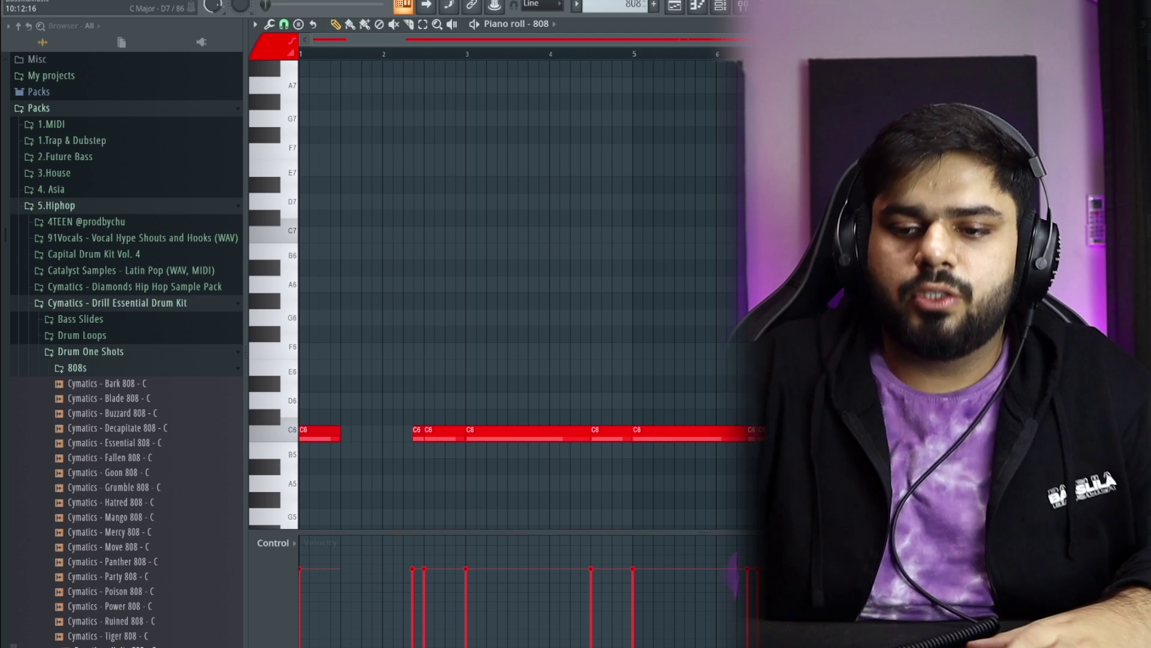
Step: Shape the 808 sampler's volume envelope with a long hold and no attack, decay, sustain or release, and play the pattern
{"action": "key", "text": "Escape"}
{"action": "left_click", "coordinate": [559, 293]}
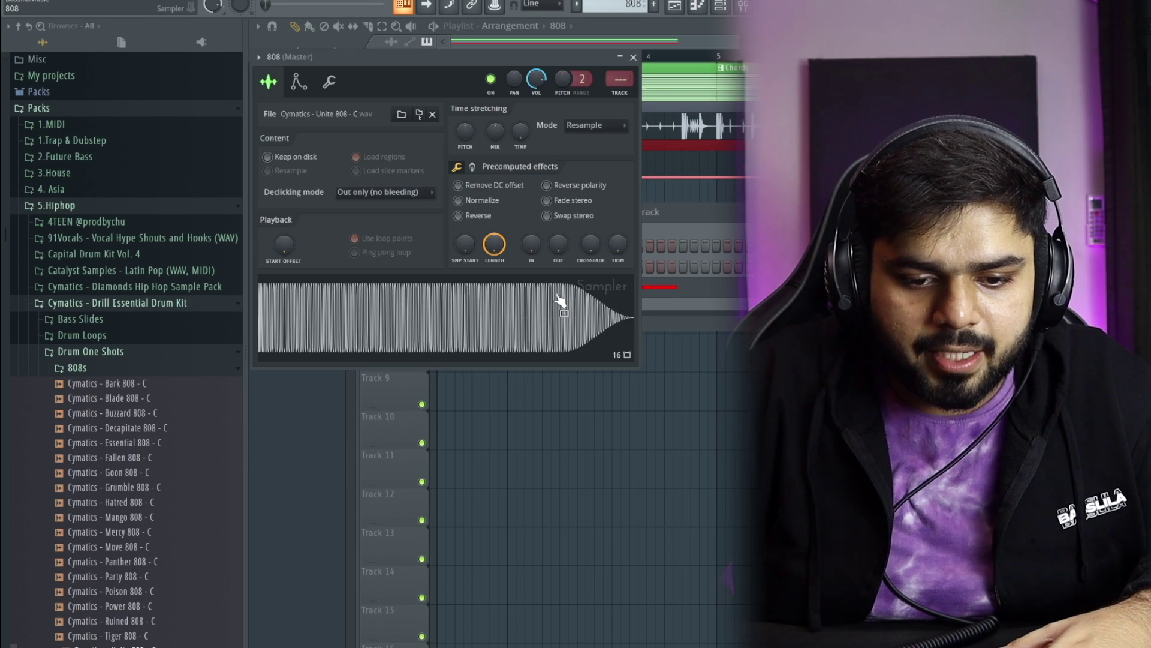
{"action": "left_click", "coordinate": [298, 80]}
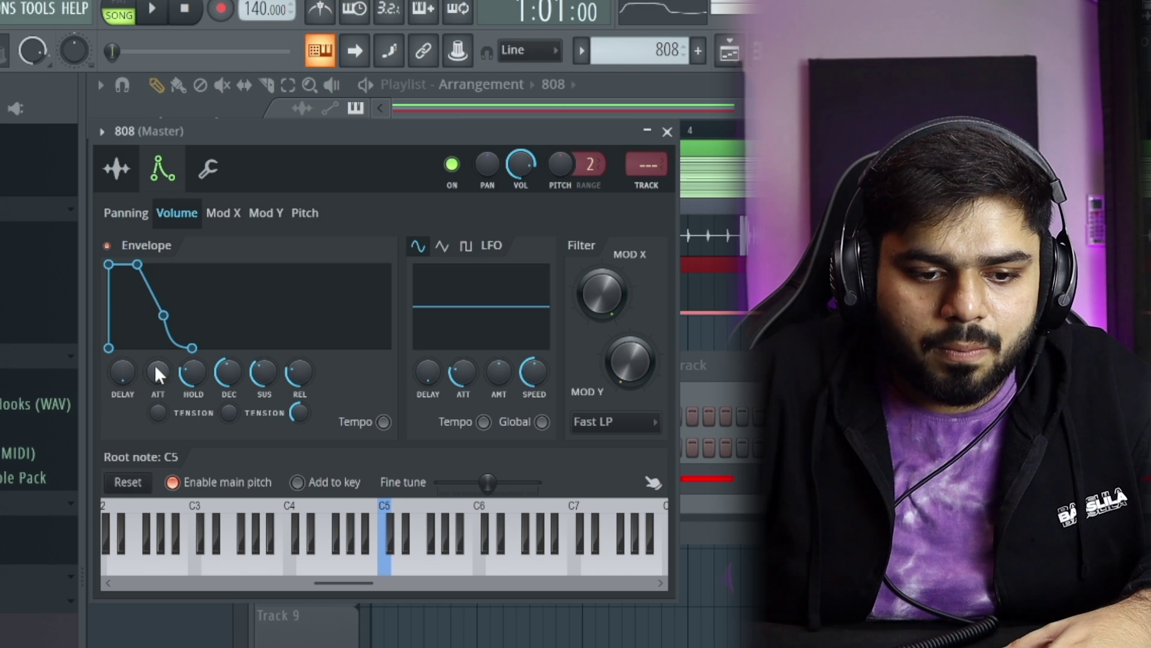
{"action": "mouse_move", "coordinate": [238, 367]}
{"action": "left_mouse_down"}
{"action": "mouse_move", "coordinate": [239, 396]}
{"action": "mouse_move", "coordinate": [241, 363]}
{"action": "left_mouse_up"}
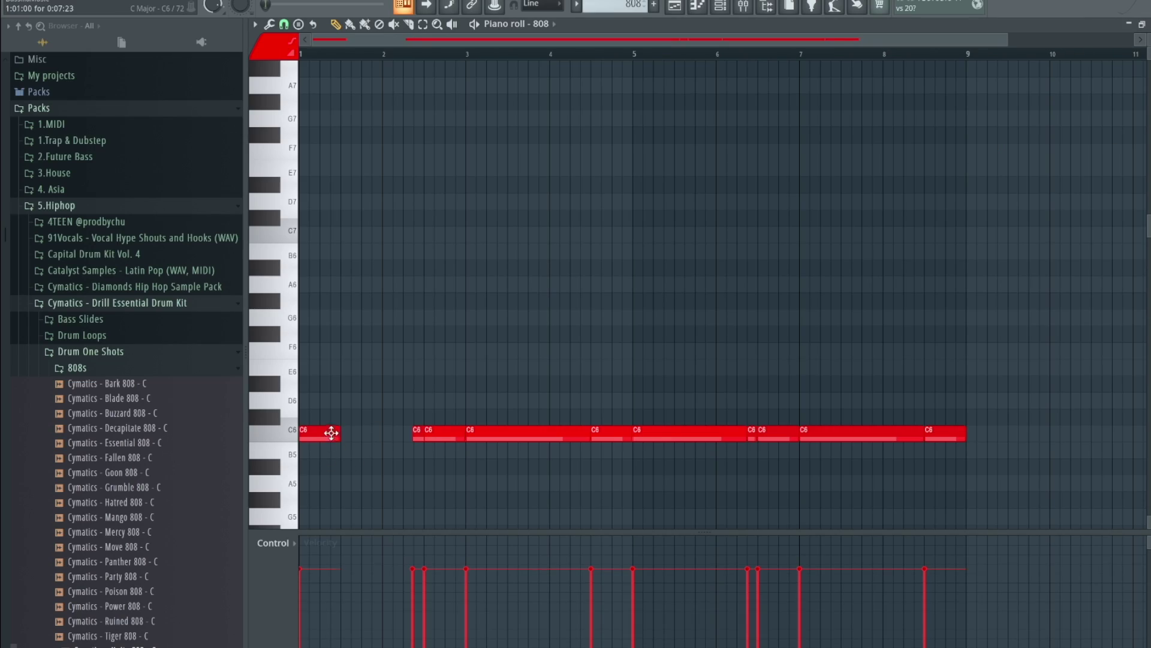
{"action": "key", "text": "space"}
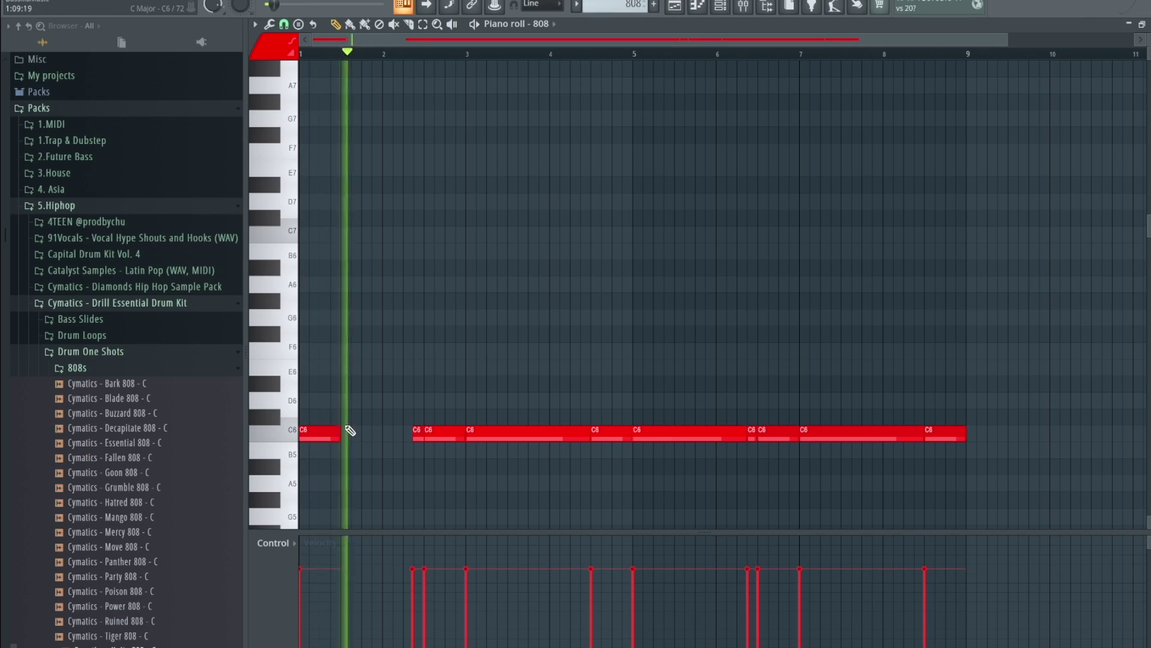
{"action": "key", "text": "space"}
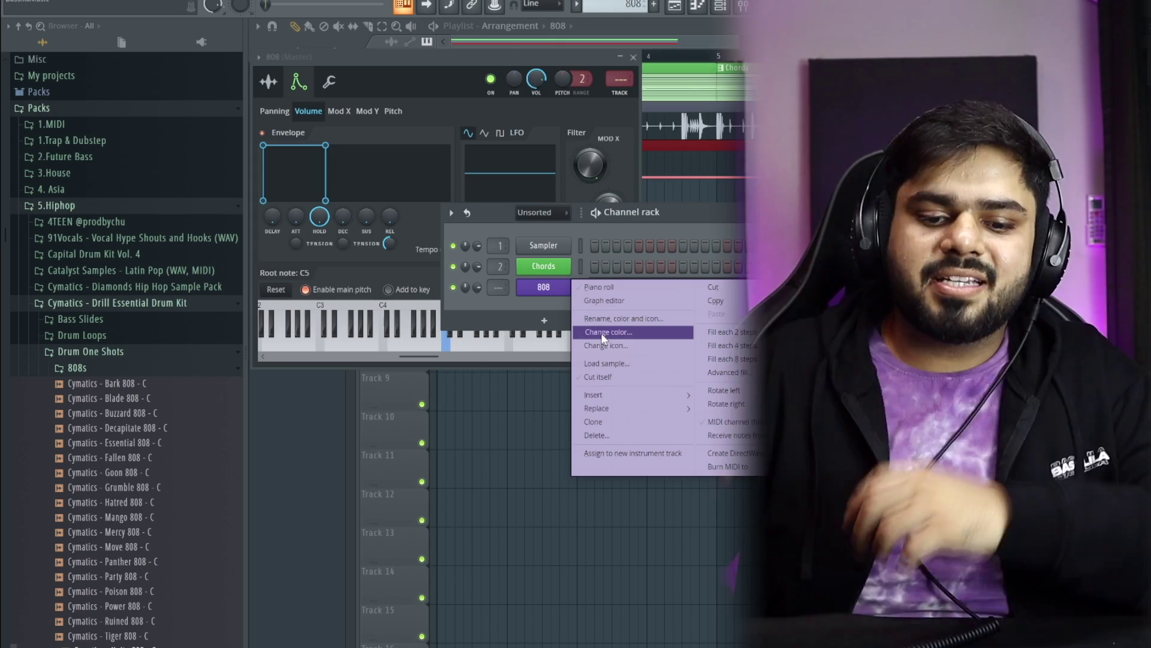
Step: Enable the Cut itself option for the 808 channel and check its cut group settings in the sampler
{"action": "left_click", "coordinate": [607, 375]}
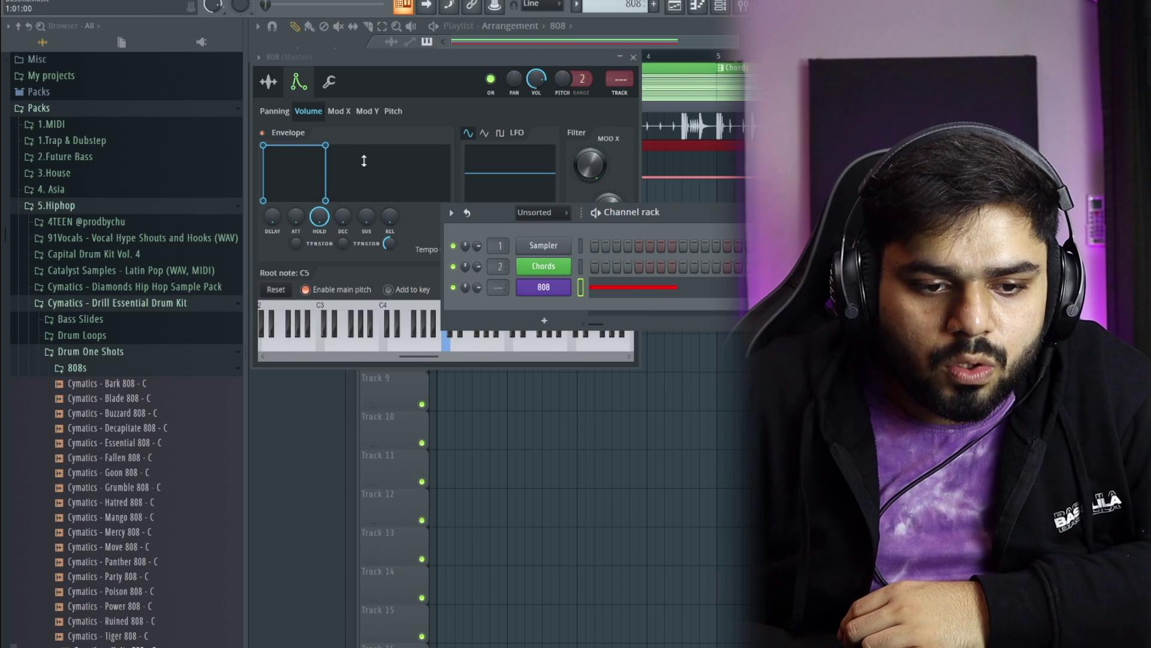
{"action": "left_click", "coordinate": [270, 82]}
{"action": "left_click", "coordinate": [329, 81]}
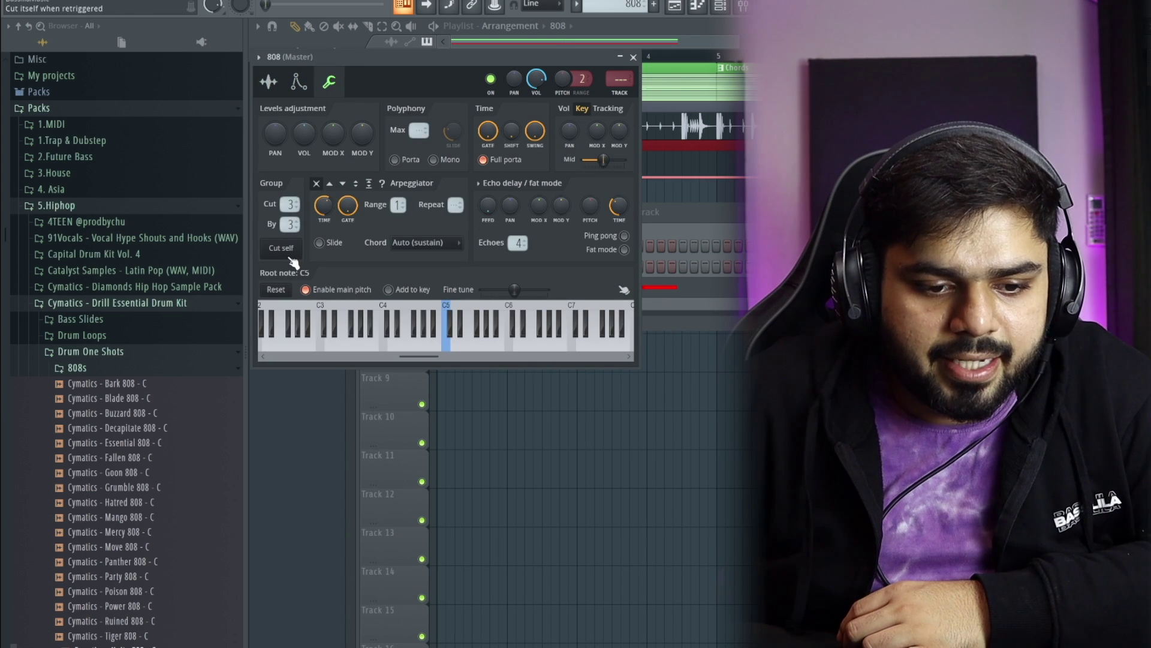
{"action": "left_click", "coordinate": [721, 223]}
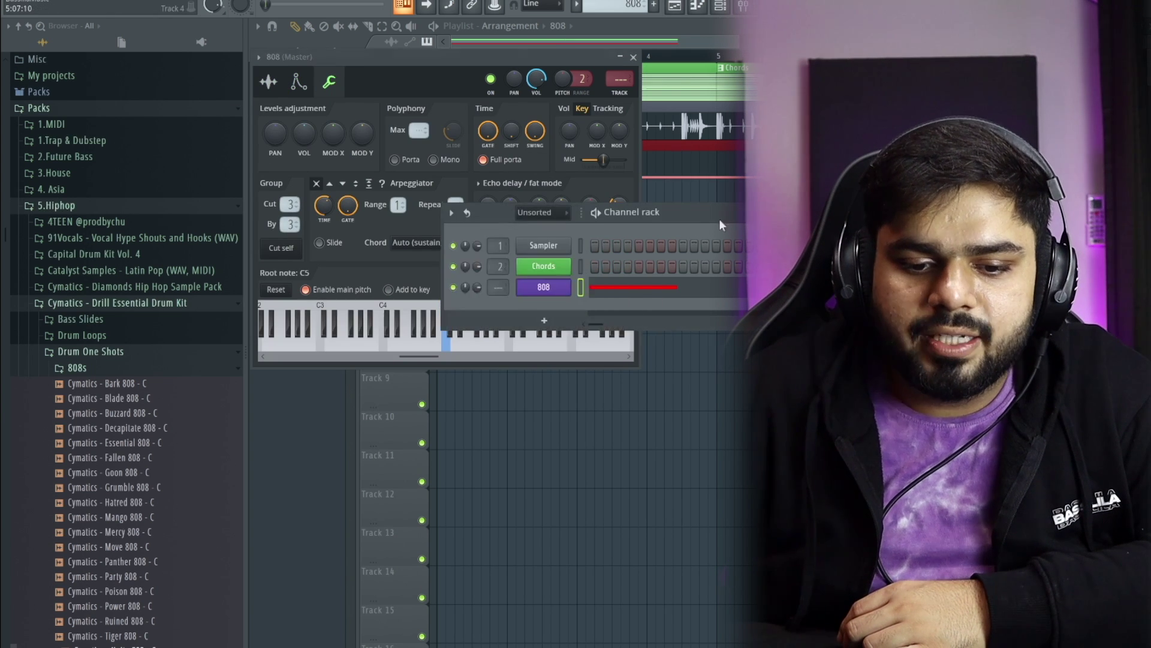
Step: Shorten the long C6 notes in the 808 pattern to about half a bar in bars 3, 5 and 7, playing the result
{"action": "right_click", "coordinate": [544, 295]}
{"action": "left_click", "coordinate": [647, 288]}
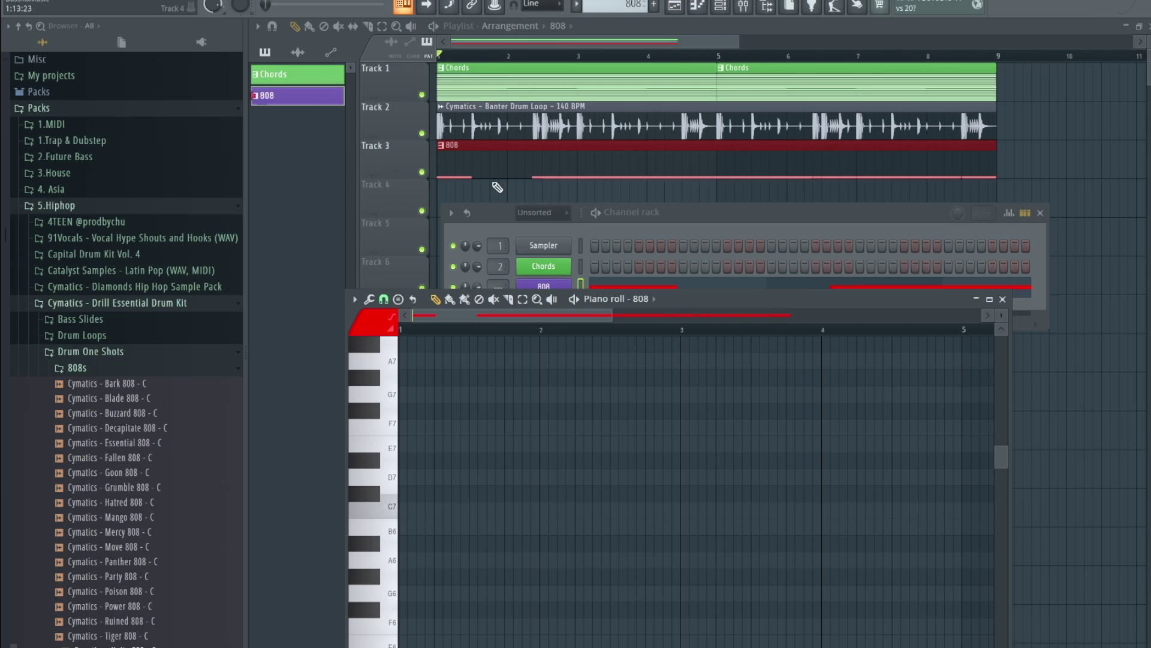
{"action": "left_click", "coordinate": [988, 299]}
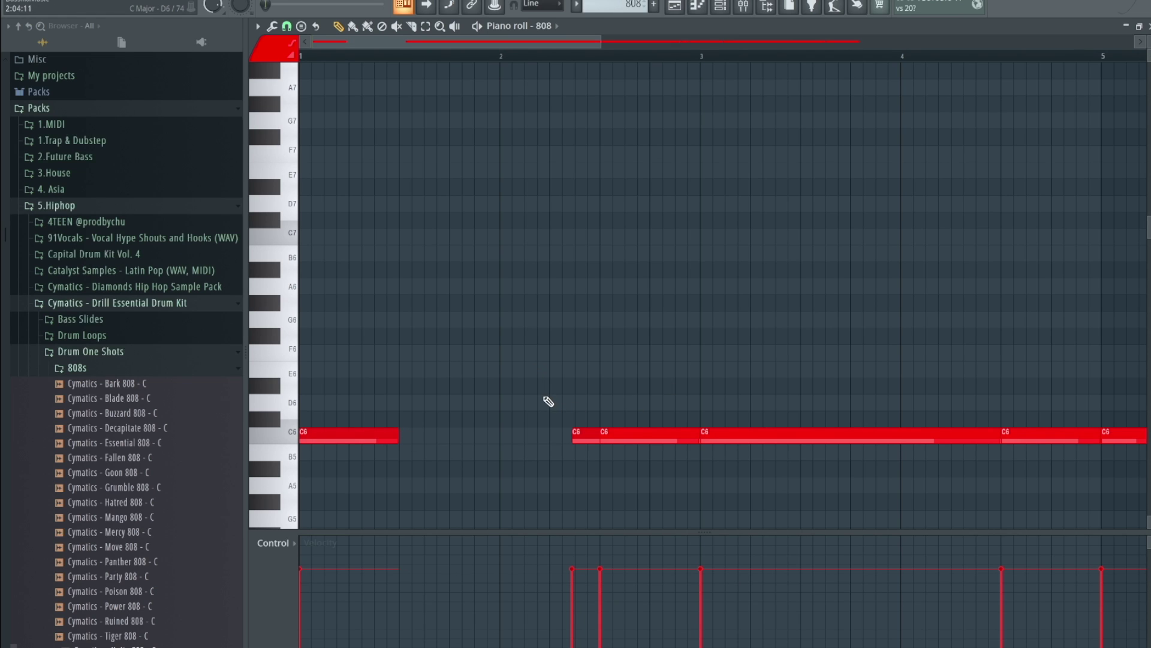
{"action": "key", "text": "space"}
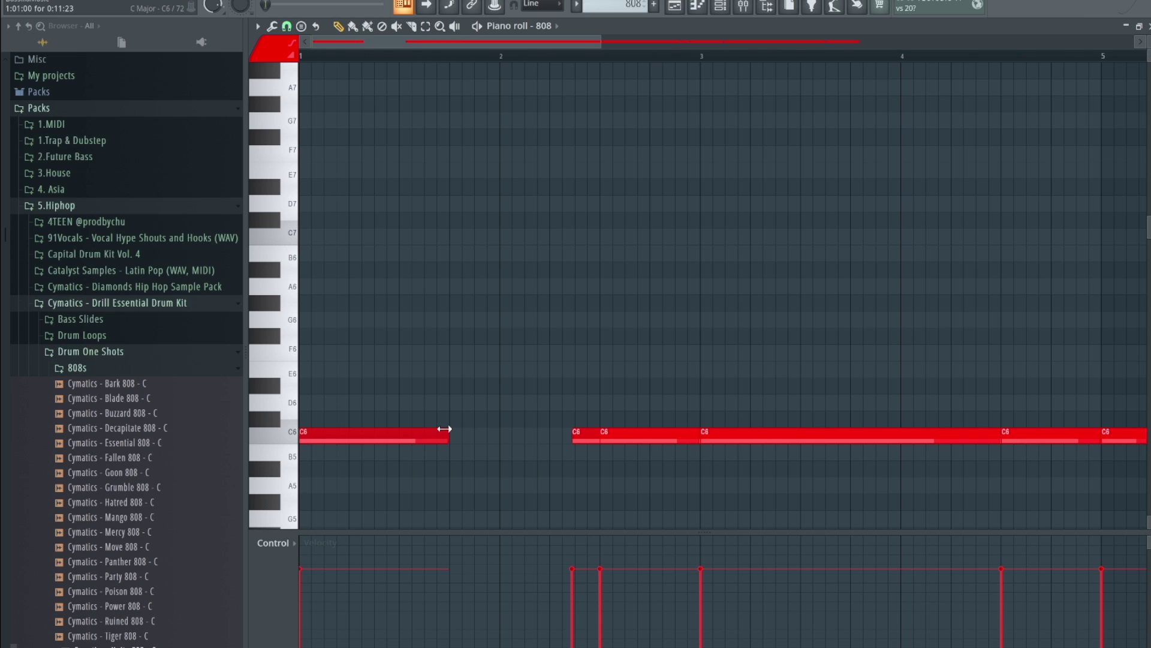
{"action": "key", "text": "space"}
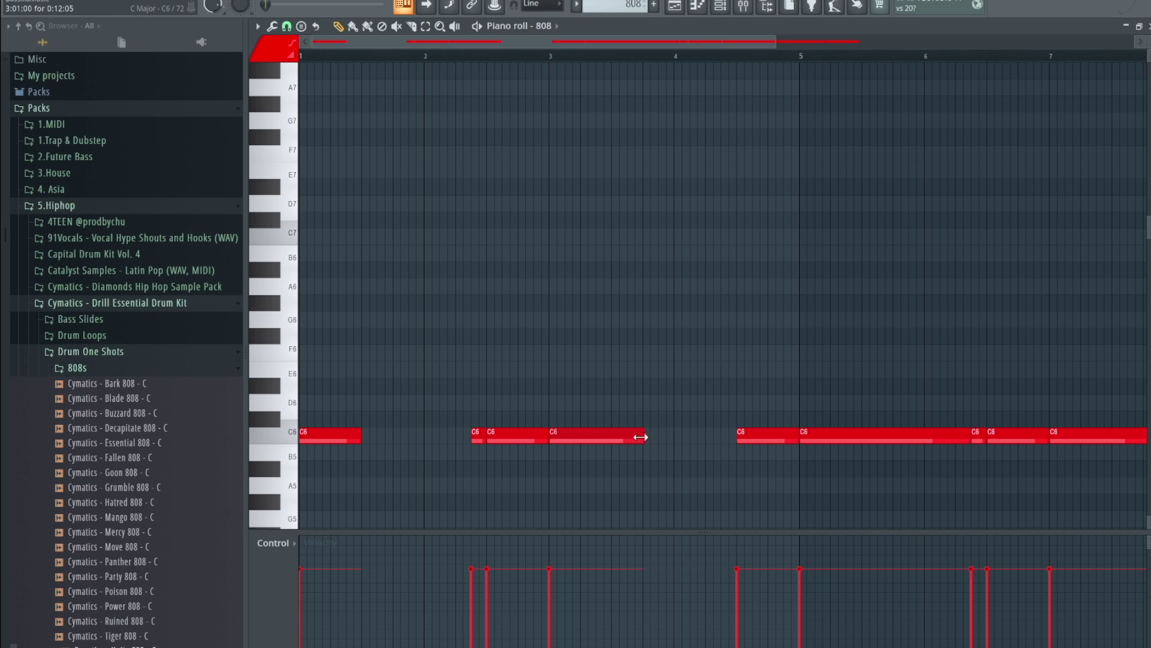
{"action": "key", "text": "space"}
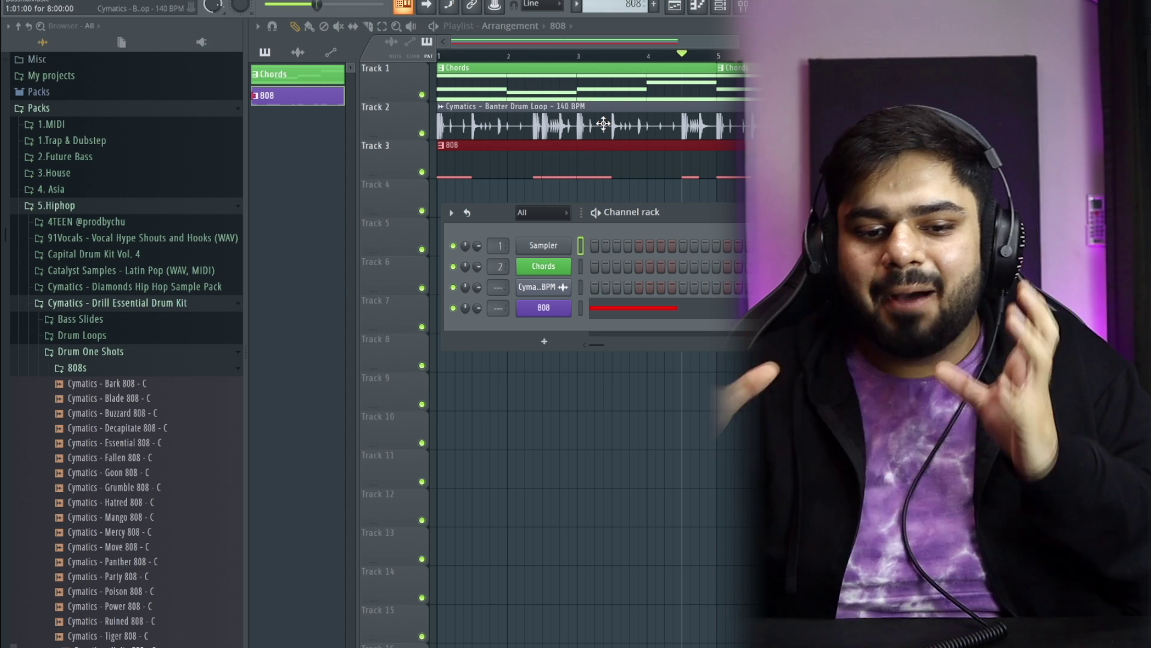
Step: Paste the copied C minor scale notes into the Sampler channel as a ghost-note guide over bars 1 to 4
{"action": "right_click", "coordinate": [556, 242]}
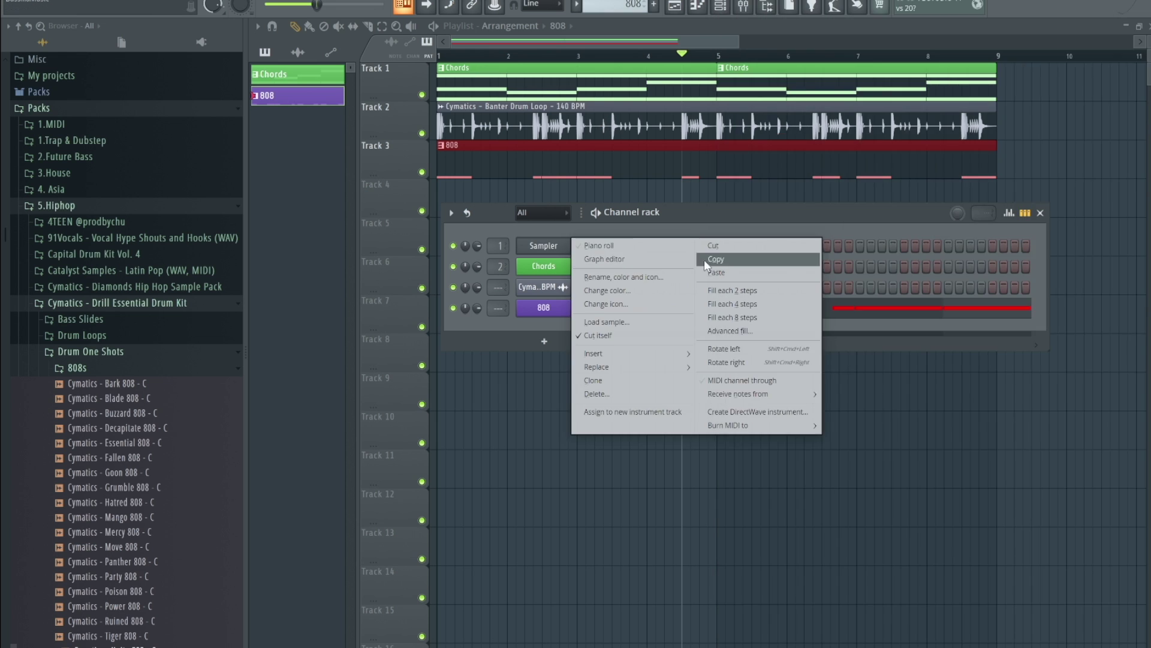
{"action": "left_click", "coordinate": [712, 272]}
{"action": "left_click", "coordinate": [630, 248]}
{"action": "key", "text": "Escape"}
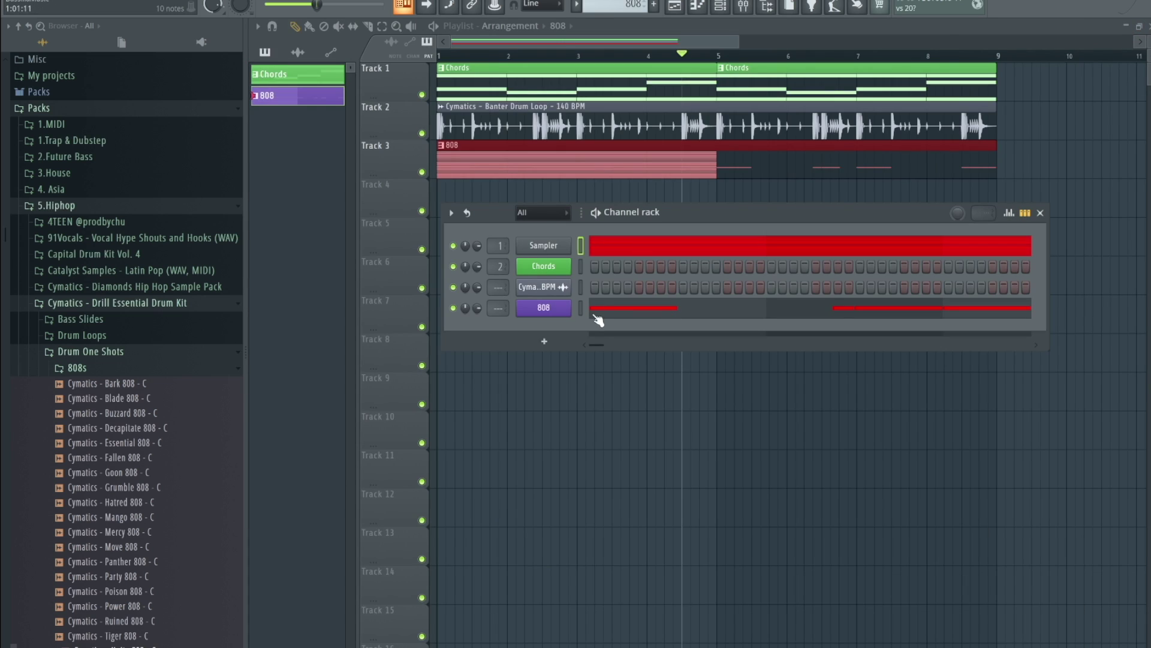
Step: Retune the 808 notes to B♭5 in bar 2, A♭5 in bar 3 and G5 in bar 4, repeating the melody in bars 5 to 8
{"action": "left_click", "coordinate": [615, 310]}
{"action": "scroll", "coordinate": [489, 292], "scroll_direction": "up", "scroll_amount": 6}
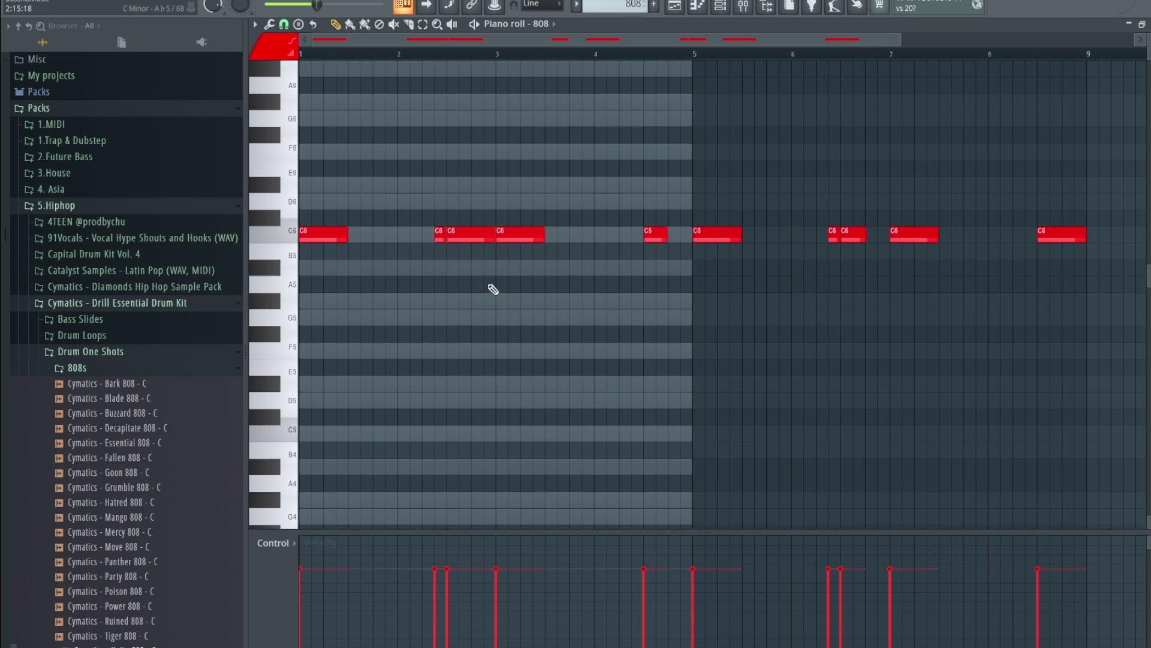
{"action": "left_click_drag", "start_coordinate": [537, 213], "coordinate": [429, 241]}
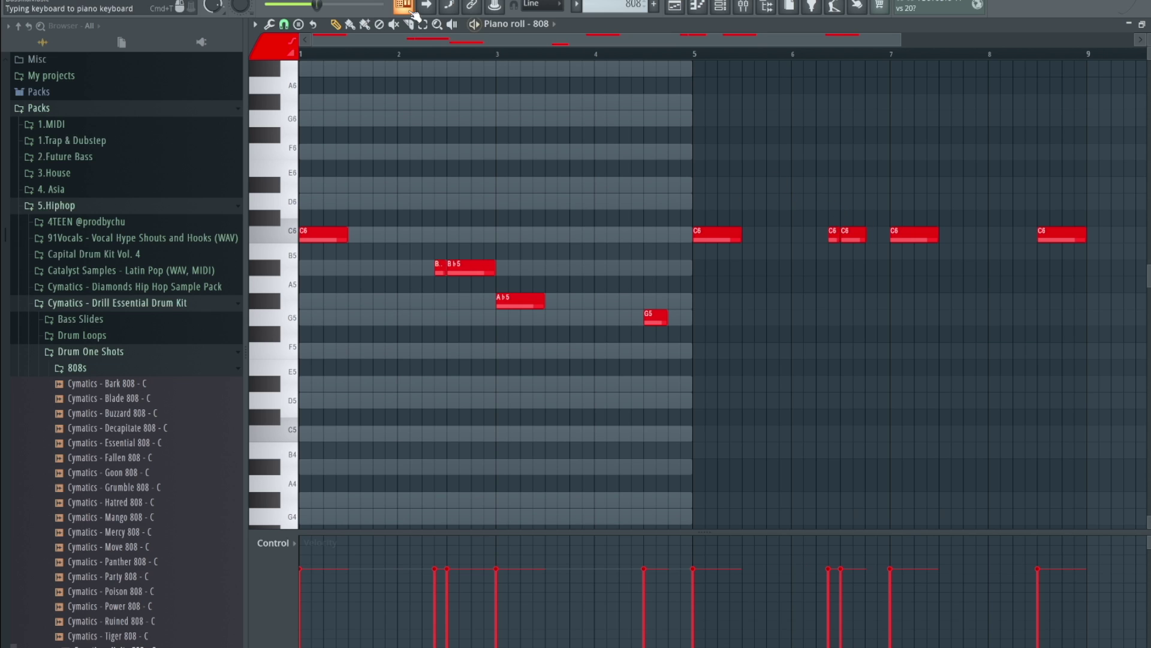
Step: Quick-quantize all 808 notes and lengthen the bar 4 G5 note to the start of bar 5, checking by playback
{"action": "key", "text": "ctrl+a"}
{"action": "left_click", "coordinate": [268, 24]}
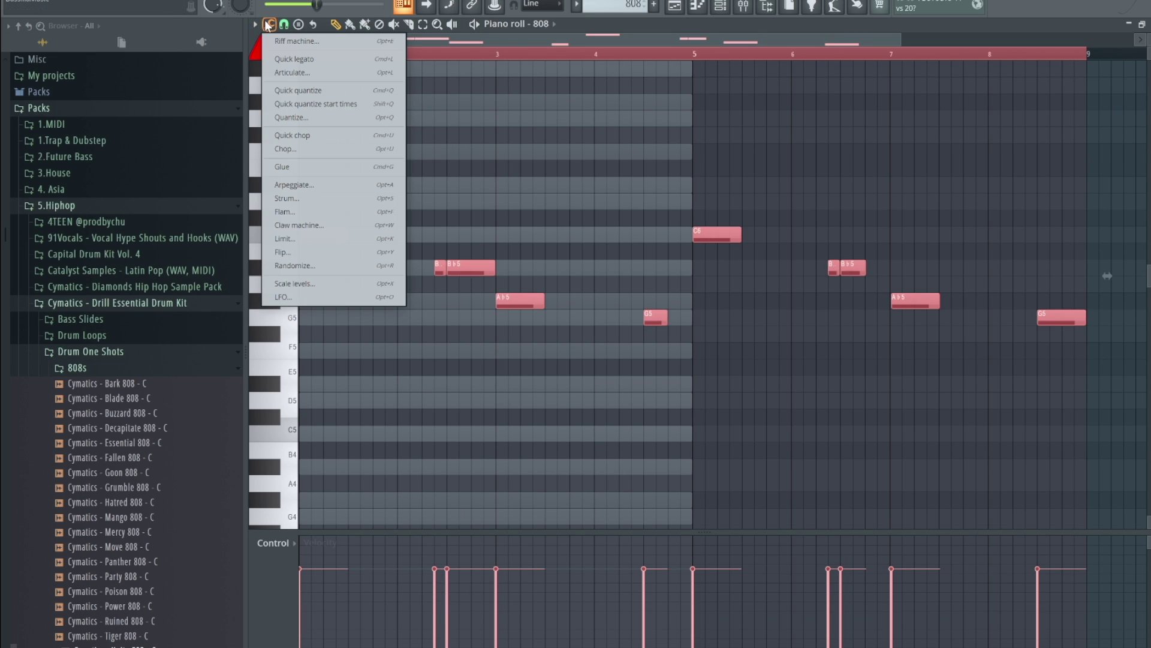
{"action": "left_click", "coordinate": [300, 90]}
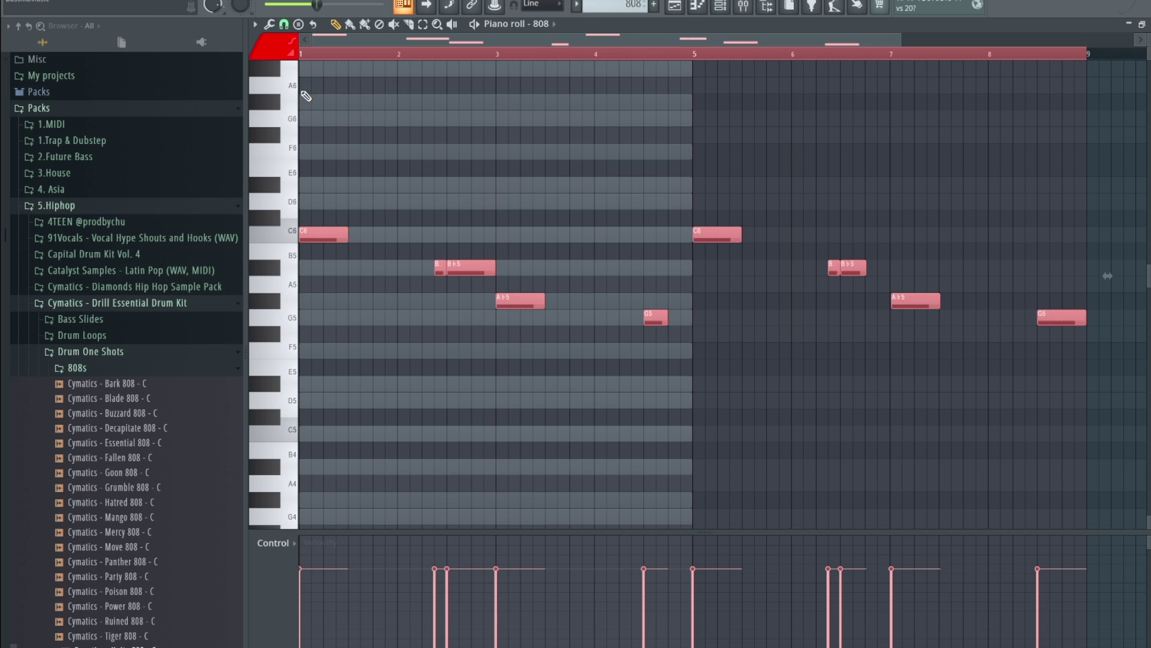
{"action": "left_click", "coordinate": [849, 171]}
{"action": "key", "text": "space"}
{"action": "key", "text": "ctrl+d"}
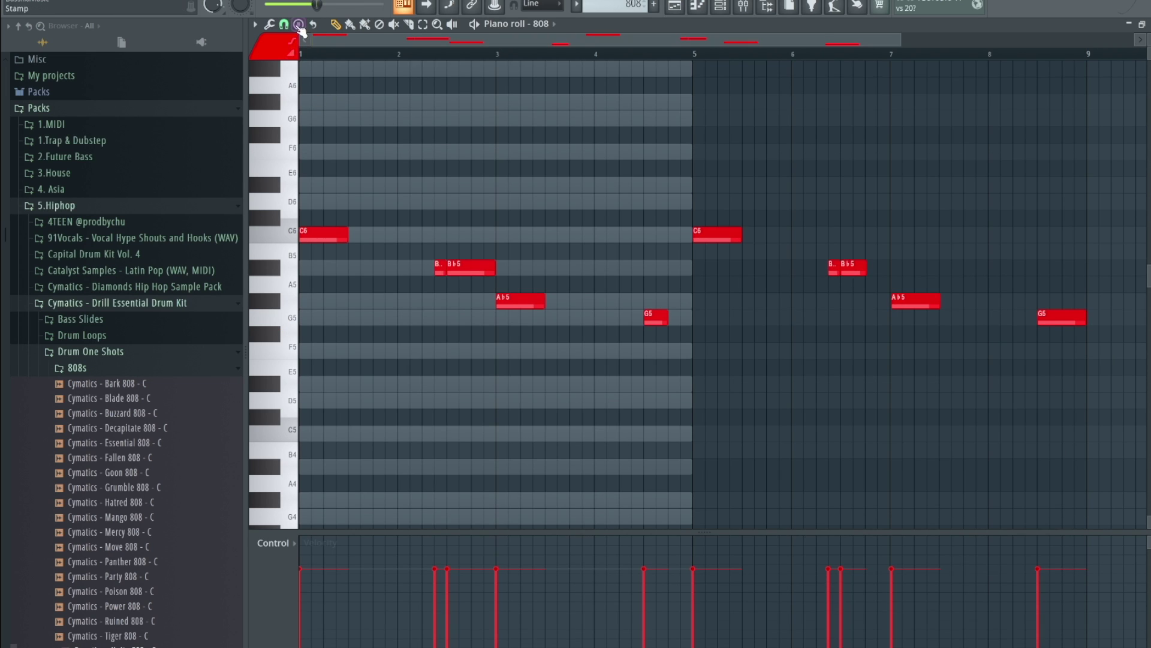
{"action": "key", "text": "space"}
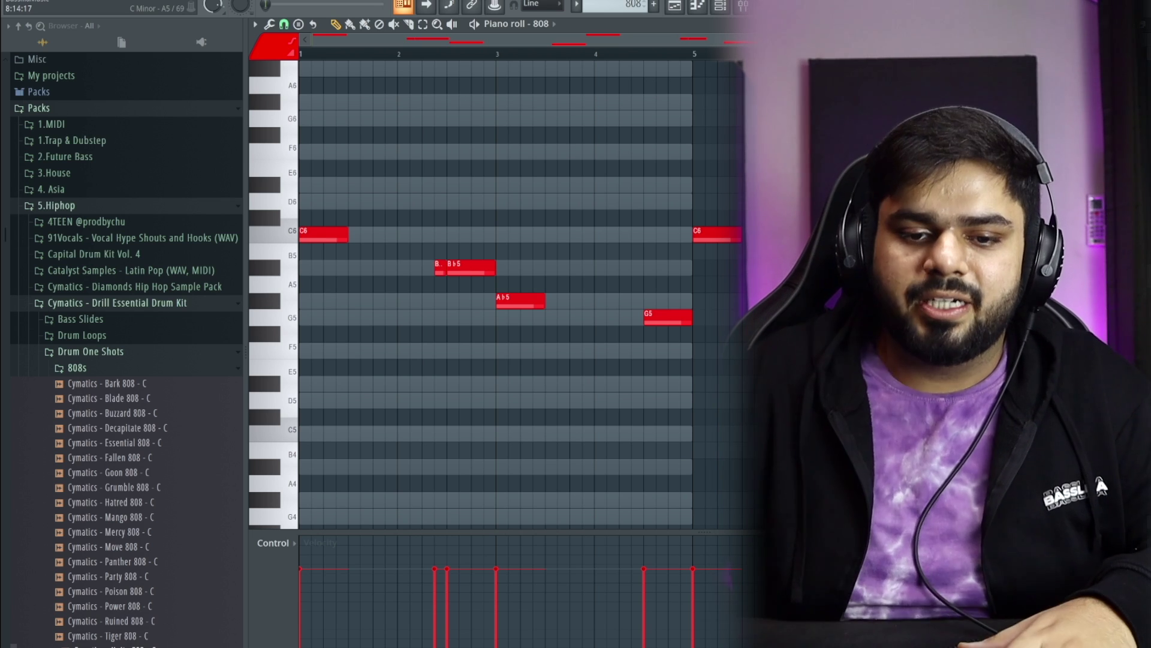
Step: Try slide notes at B♭6 in bars 1 and 2 and F5 in bar 3, and inspect the bar 1 slide's properties
{"action": "key", "text": "space"}
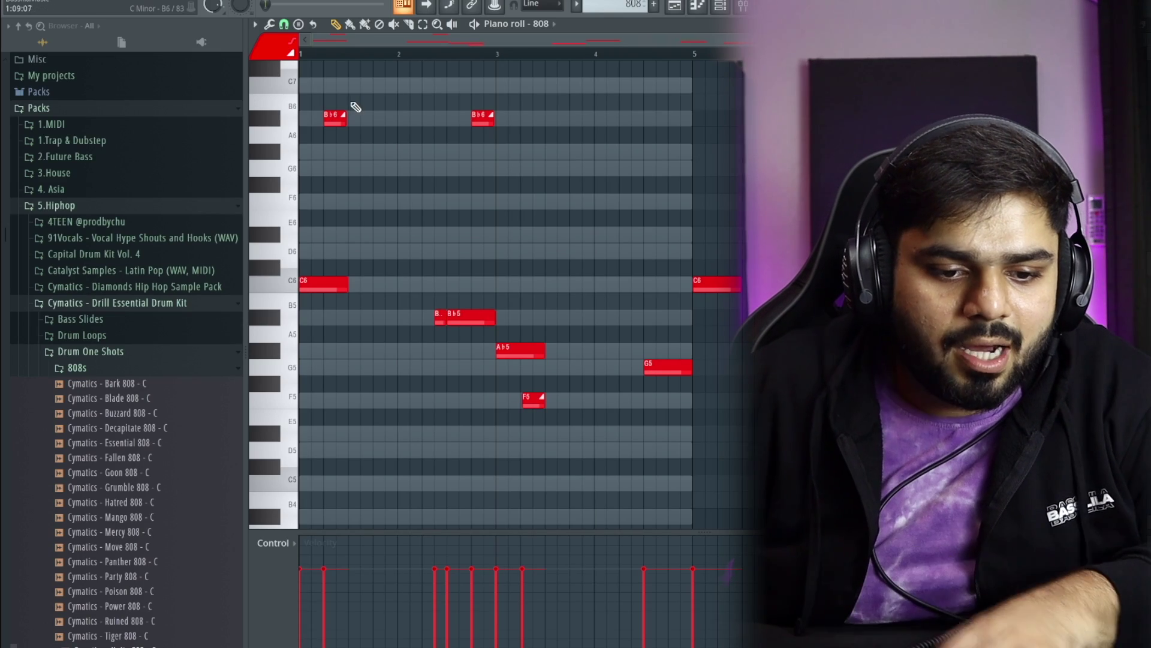
{"action": "key", "text": "space"}
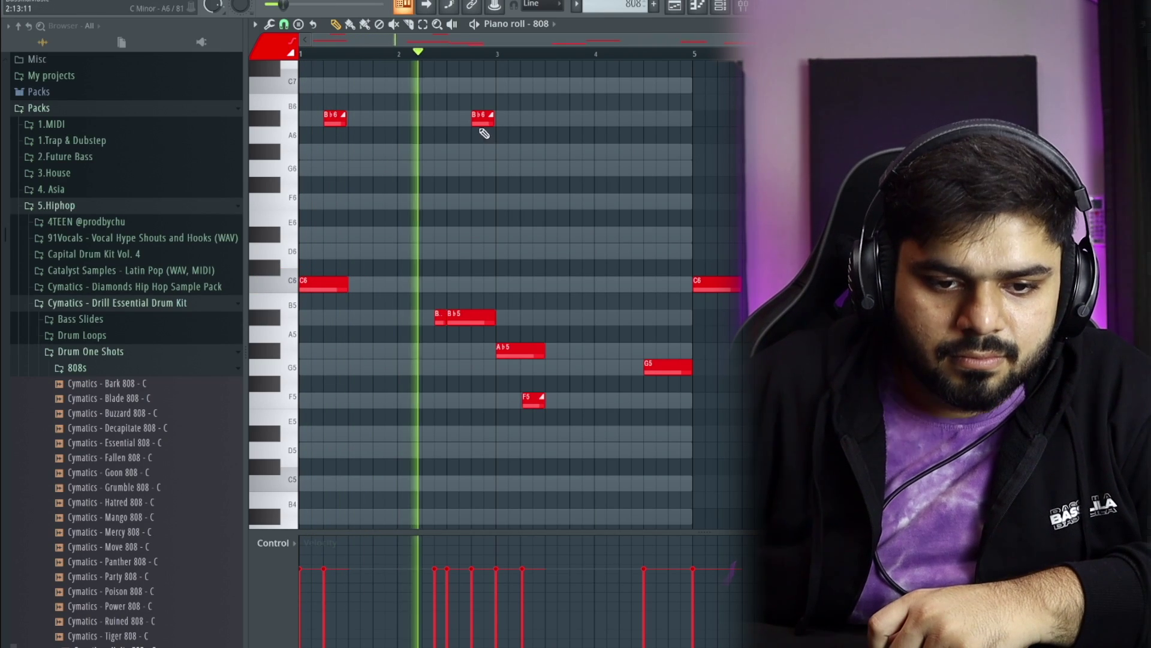
{"action": "right_click", "coordinate": [480, 117]}
{"action": "left_click", "coordinate": [478, 116]}
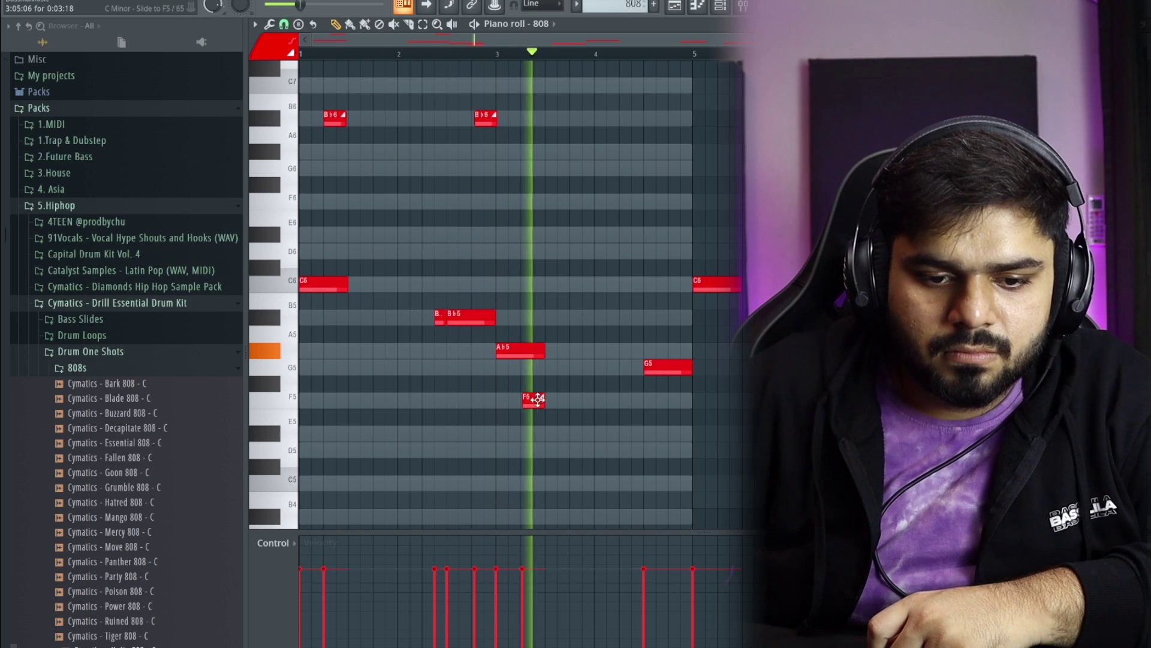
{"action": "key", "text": "space"}
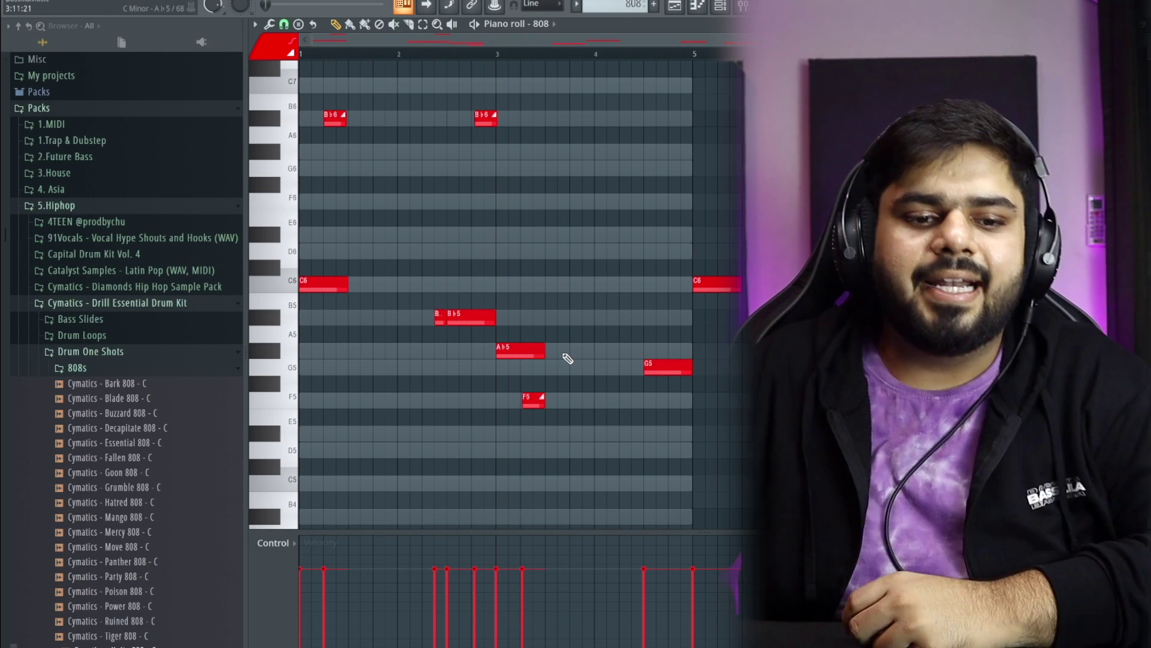
{"action": "double_click", "coordinate": [345, 116]}
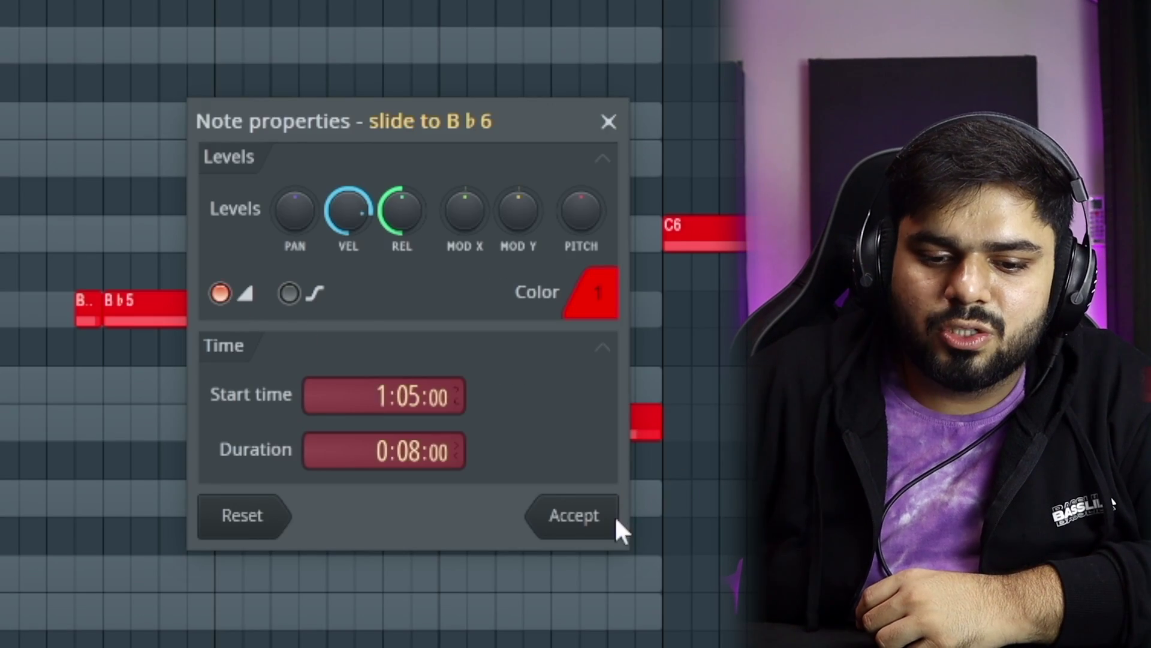
{"action": "left_click", "coordinate": [618, 524]}
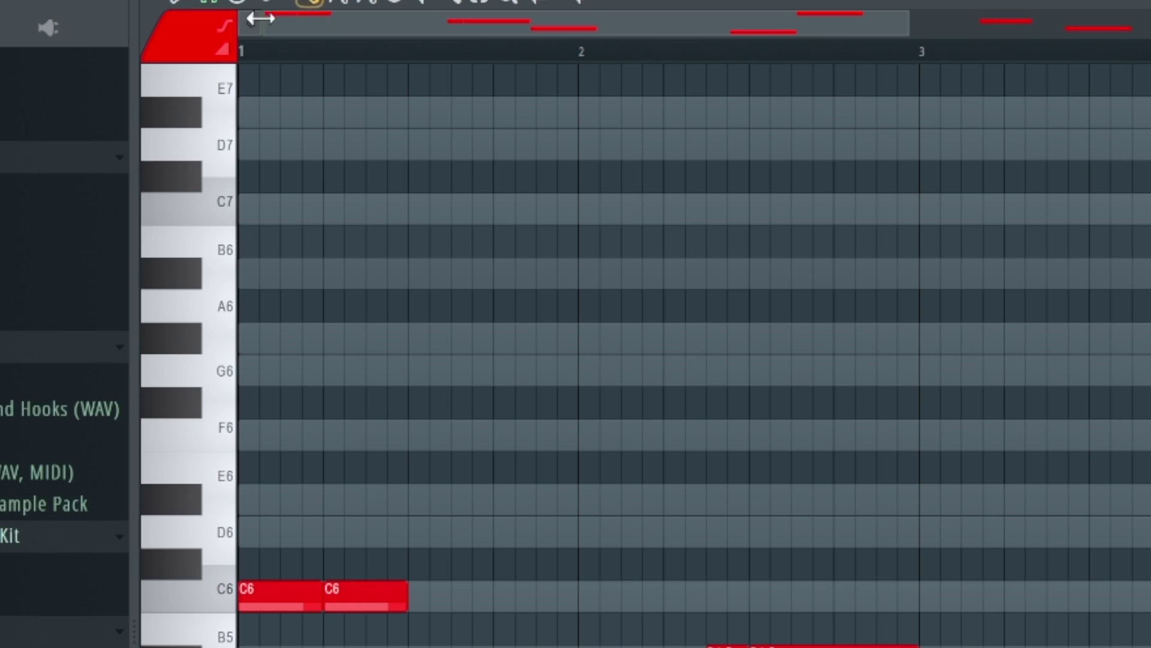
Step: Split the bar 1 C6 note into three and add short slide notes at E♭7 and D7 above the last two, auditioning them
{"action": "left_click_drag", "start_coordinate": [364, 160], "coordinate": [345, 206]}
{"action": "key", "text": "space"}
{"action": "key", "text": "space"}
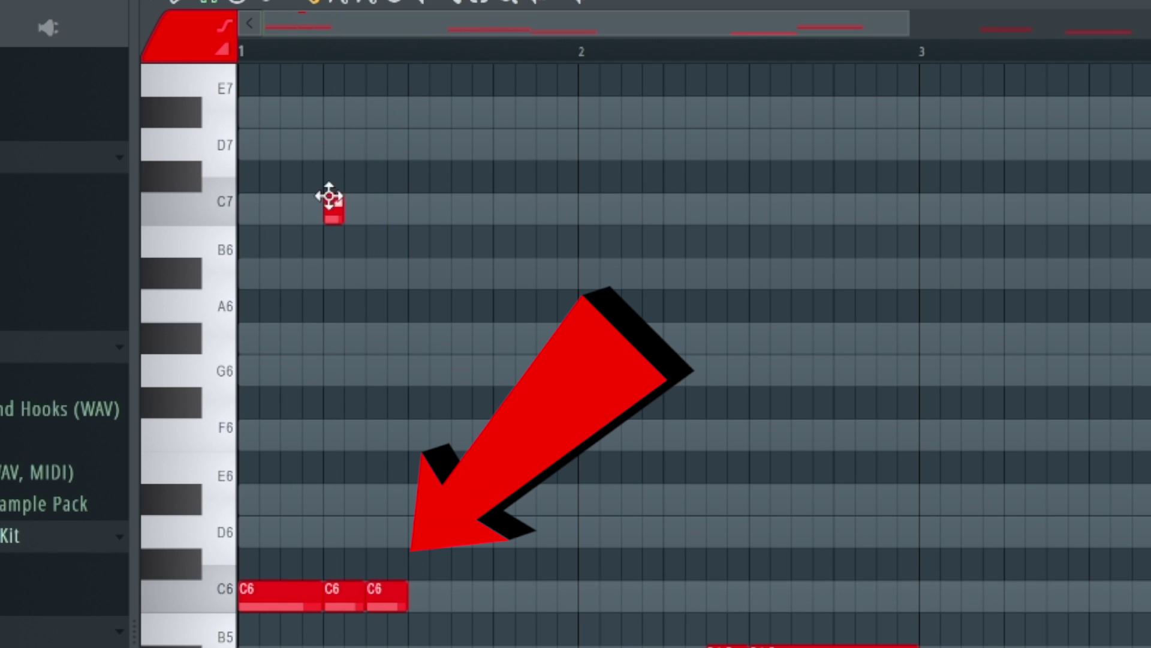
{"action": "key", "text": "space"}
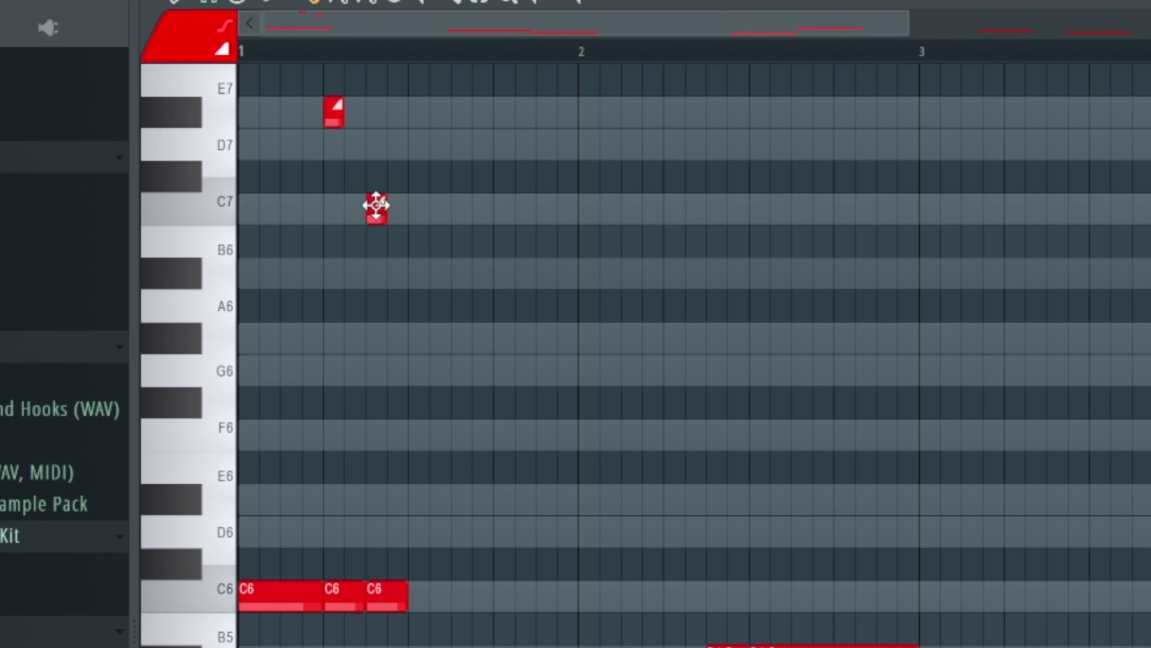
{"action": "left_click_drag", "start_coordinate": [376, 206], "coordinate": [364, 137]}
{"action": "key", "text": "space"}
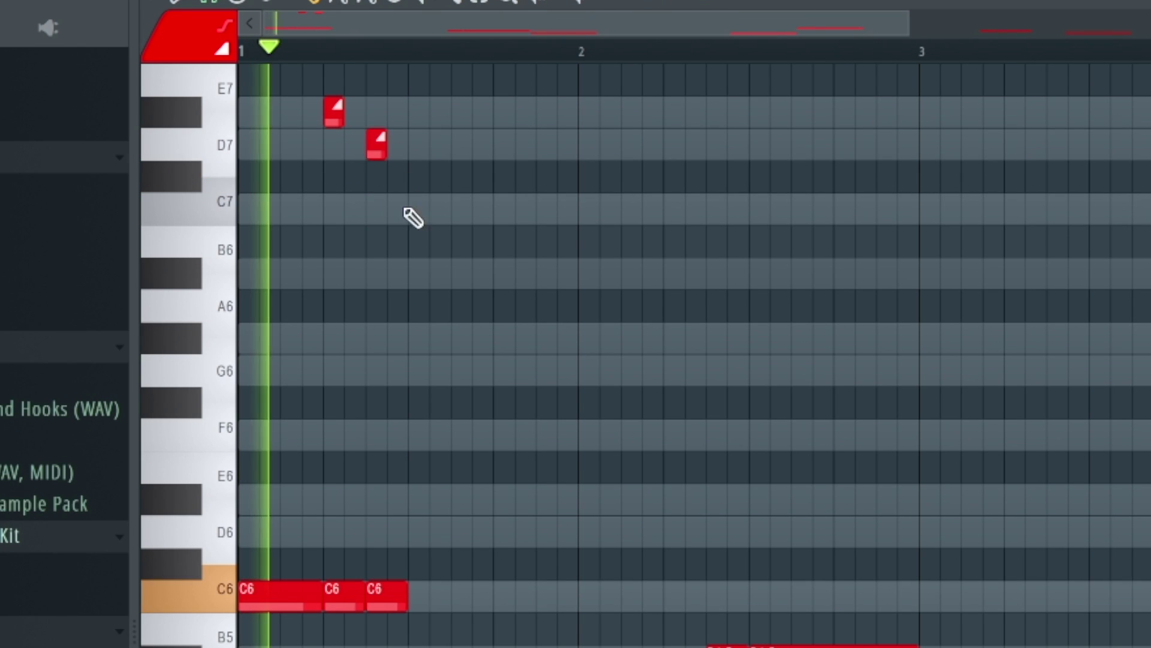
{"action": "key", "text": "space"}
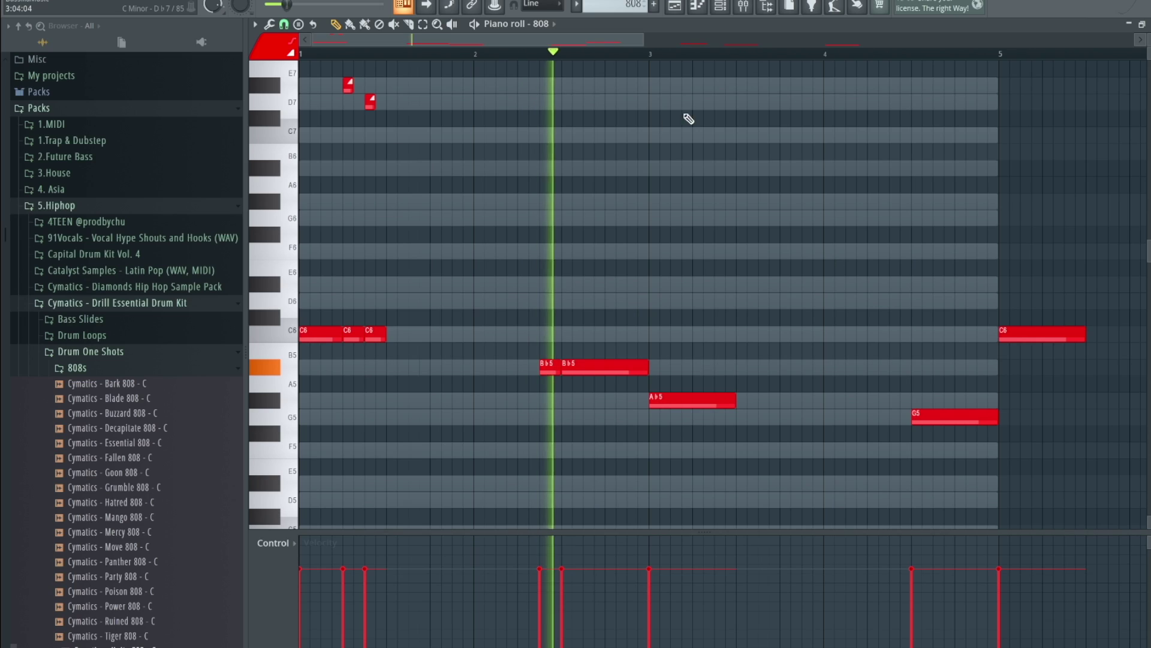
Step: Add short descending slide notes at E♭7, D7, C7 and A♭6 above the long B♭5 note in bar 2, and play them
{"action": "key", "text": "space"}
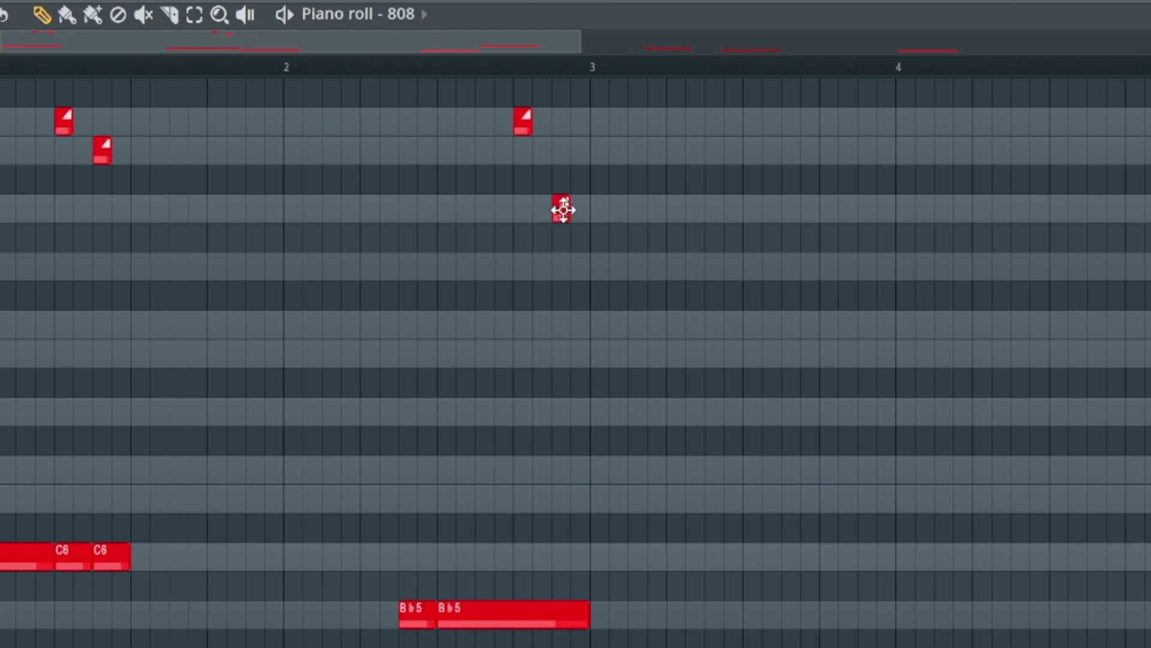
{"action": "left_click", "coordinate": [612, 138]}
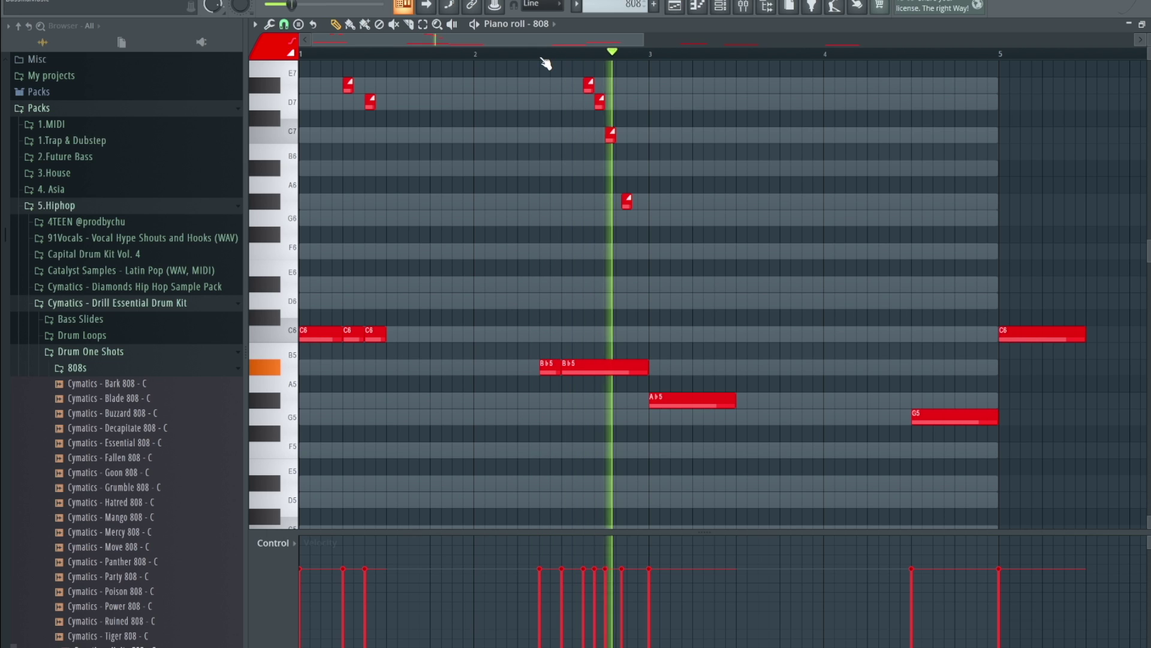
{"action": "key", "text": "space"}
{"action": "key", "text": "space"}
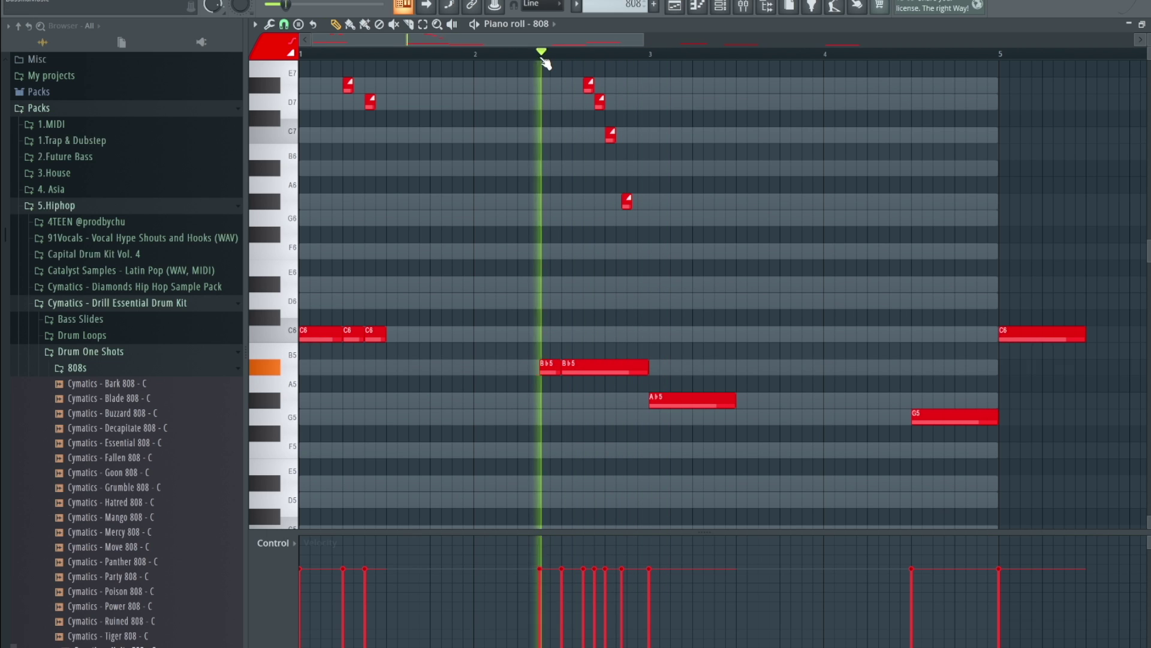
{"action": "key", "text": "space"}
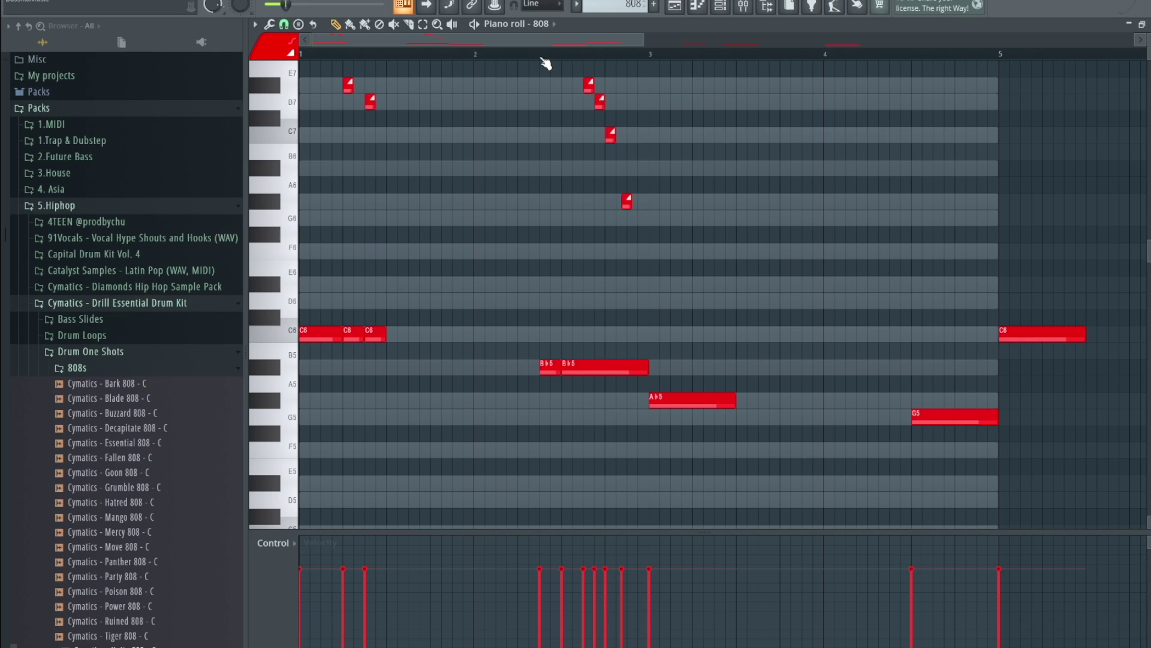
Step: Shorten the long B♭5 note in bar 2 and add three equal B♭5 notes after it, reaching the start of bar 3
{"action": "key", "text": "space"}
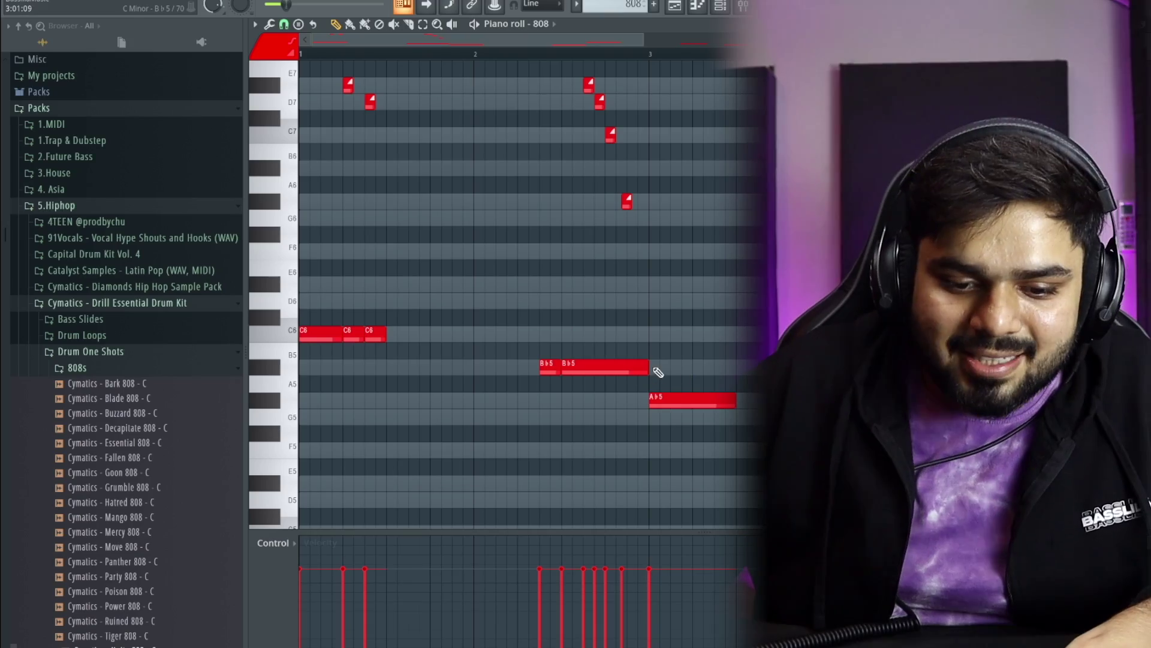
{"action": "left_click", "coordinate": [659, 399]}
{"action": "left_click_drag", "start_coordinate": [635, 366], "coordinate": [579, 366]}
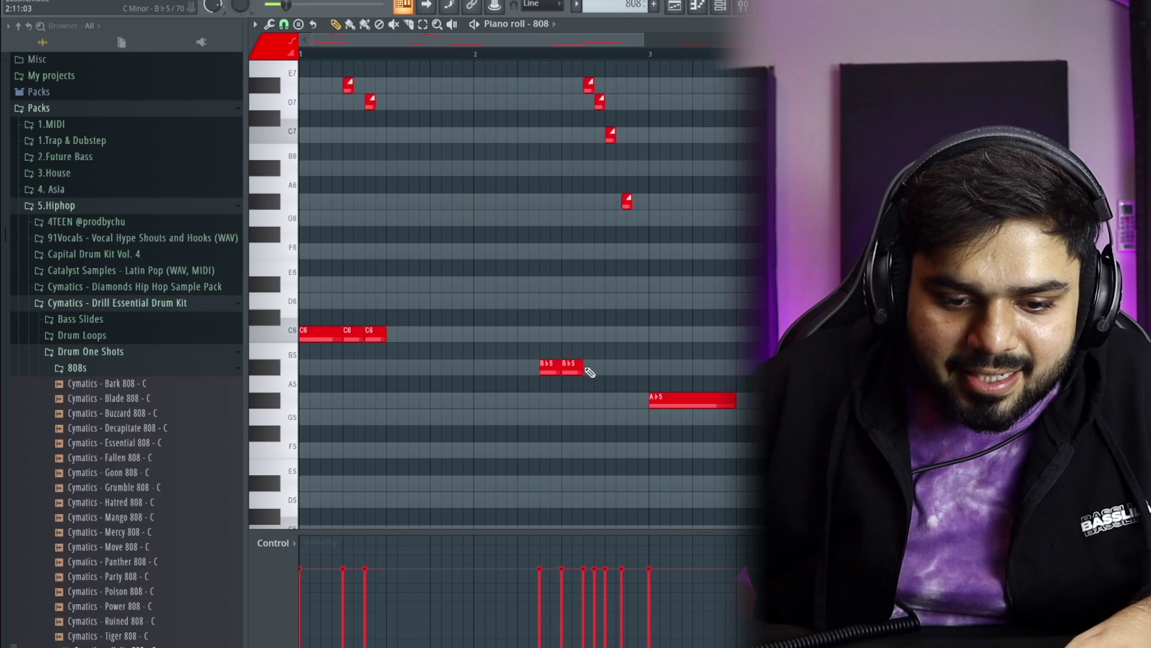
{"action": "left_click", "coordinate": [591, 367]}
{"action": "left_click", "coordinate": [607, 367]}
{"action": "left_click", "coordinate": [638, 367]}
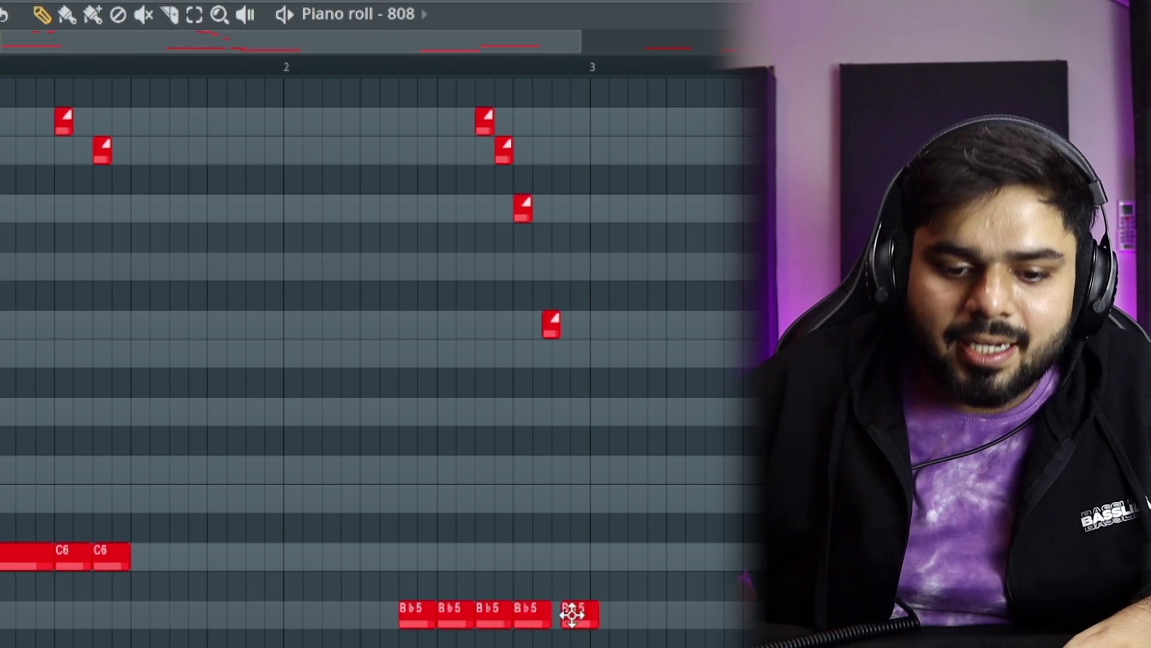
{"action": "left_click_drag", "start_coordinate": [573, 613], "coordinate": [565, 613]}
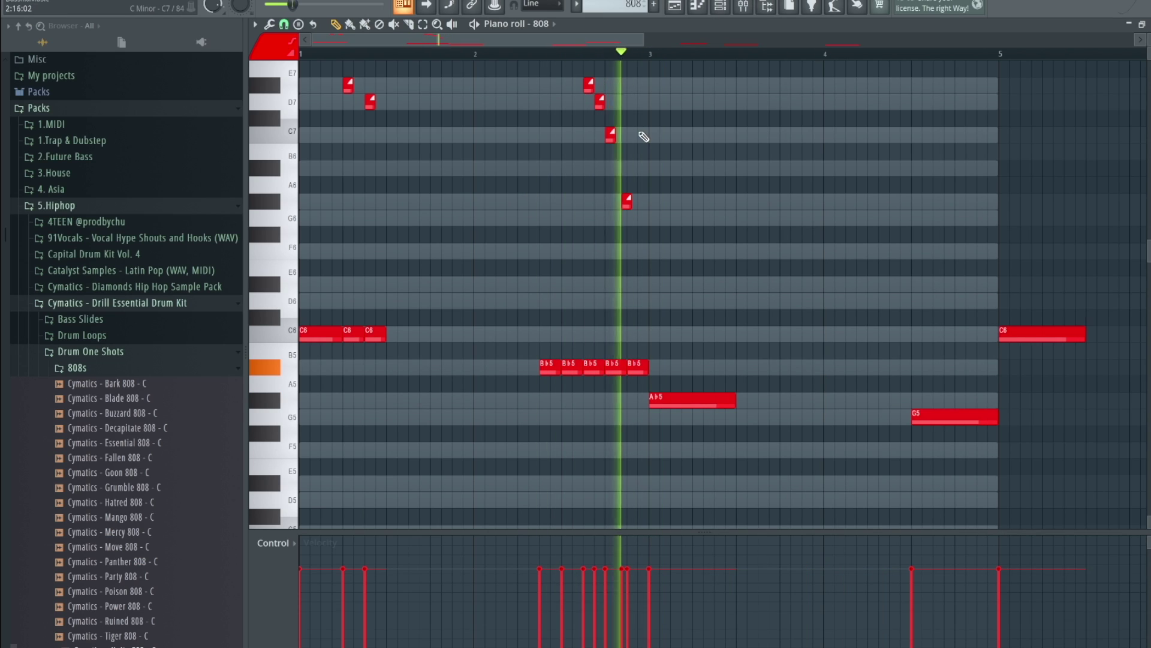
Step: Play bar 2 with the single long B♭5 note and with the split B♭5 notes to compare how the slides sound
{"action": "key", "text": "space"}
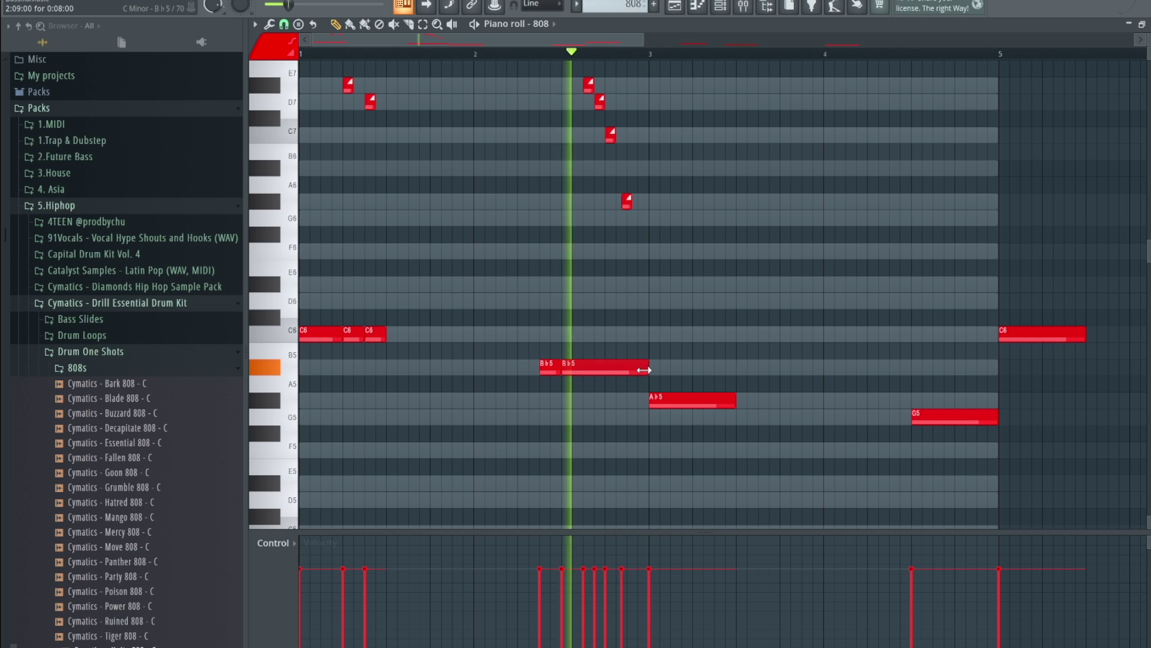
{"action": "key", "text": "space"}
{"action": "key", "text": "space"}
{"action": "left_click_drag", "start_coordinate": [643, 367], "coordinate": [593, 366]}
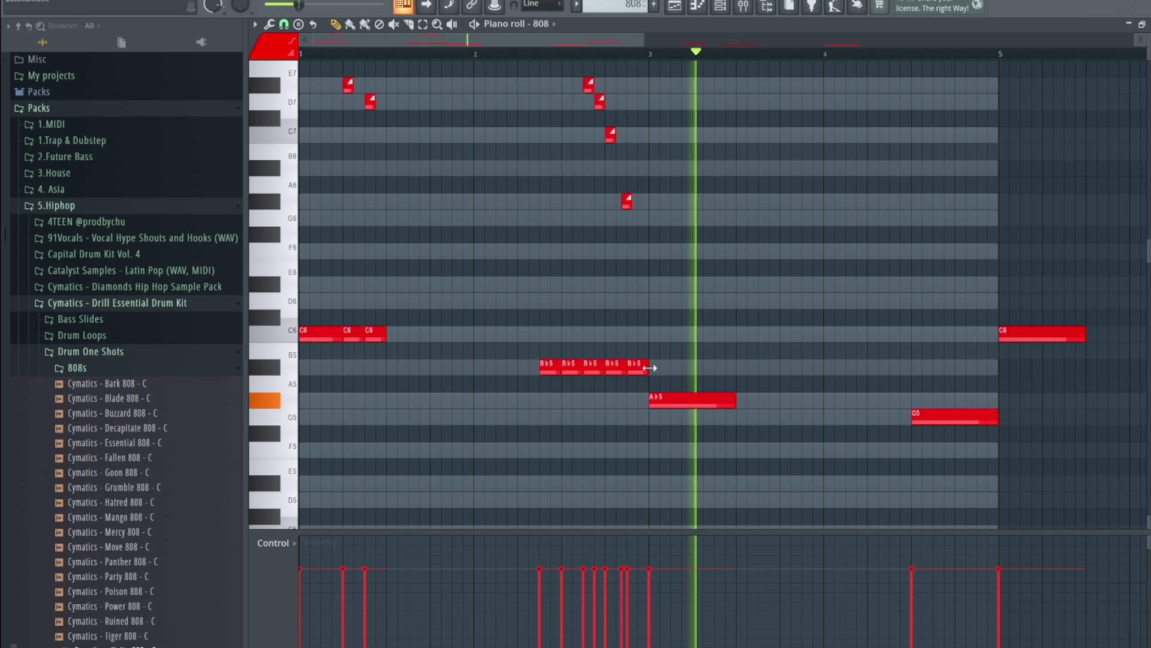
{"action": "key", "text": "space"}
{"action": "key", "text": "space"}
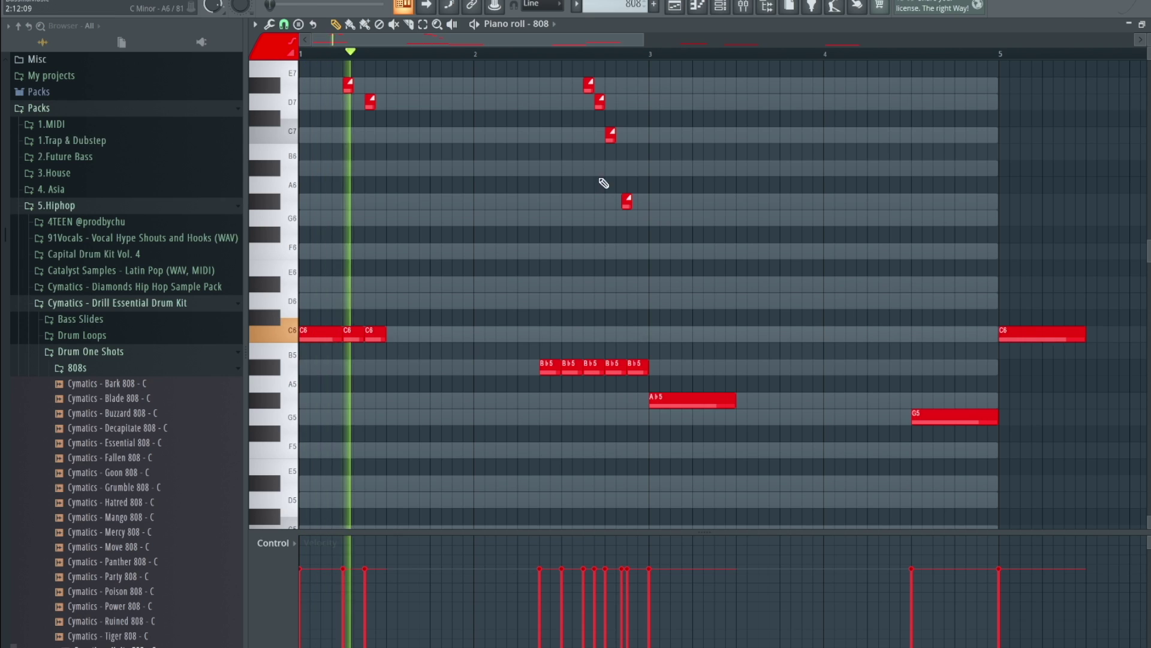
Step: Raise the two bar 1 slide notes by an octave to E♭8 and D8, and audition them
{"action": "scroll", "coordinate": [603, 183], "scroll_direction": "up", "scroll_amount": 2}
{"action": "key", "text": "space"}
{"action": "key", "text": "space"}
{"action": "key", "text": "space"}
{"action": "key", "text": "space"}
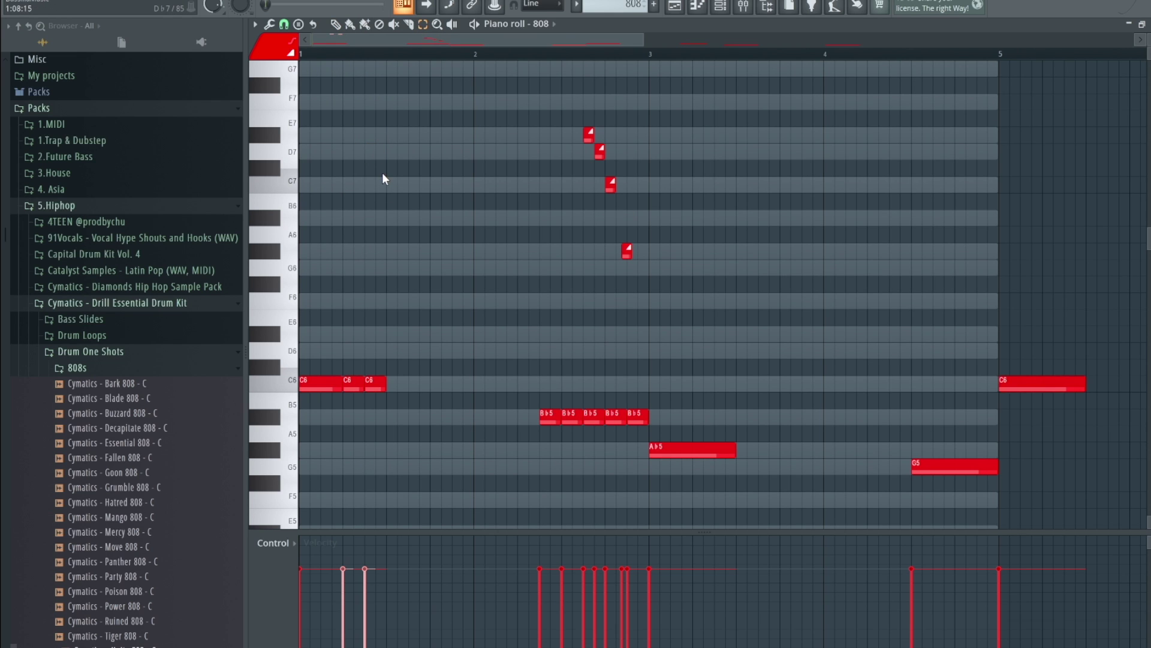
{"action": "scroll", "coordinate": [414, 276], "scroll_direction": "up", "scroll_amount": 6}
{"action": "key", "text": "space"}
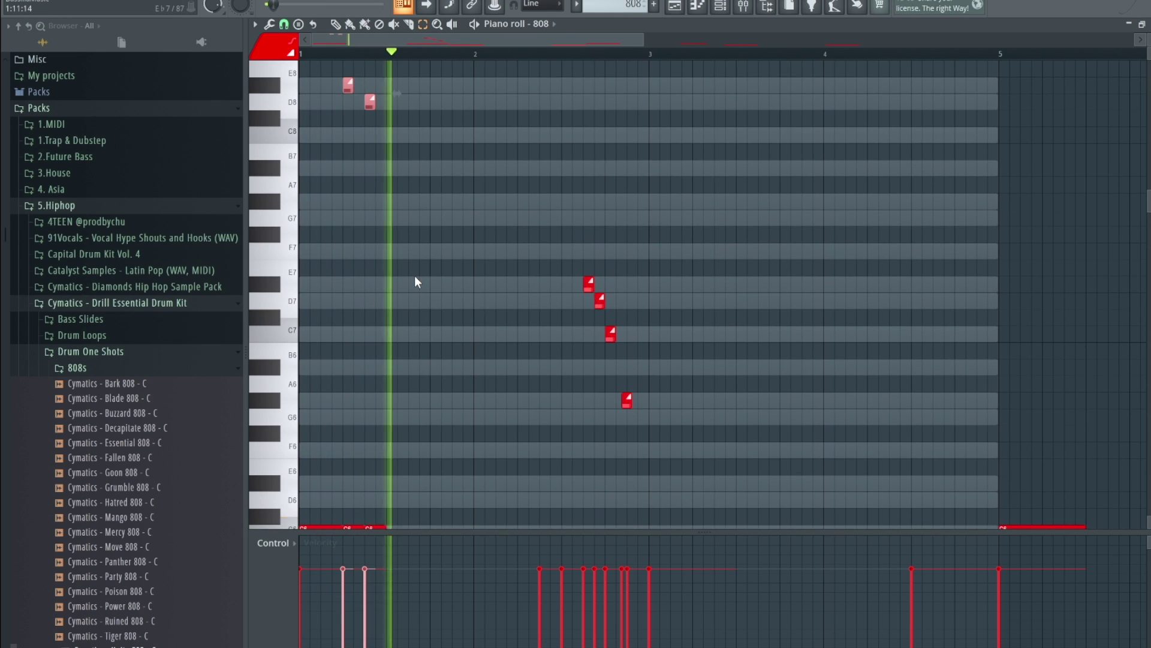
Step: Raise the four descending slide notes in bar 2 by an octave, and play the pattern
{"action": "scroll", "coordinate": [415, 275], "scroll_direction": "down", "scroll_amount": 2}
{"action": "left_click_drag", "start_coordinate": [577, 209], "coordinate": [641, 348]}
{"action": "key", "text": "space"}
{"action": "key", "text": "ctrl+Up"}
{"action": "key", "text": "space"}
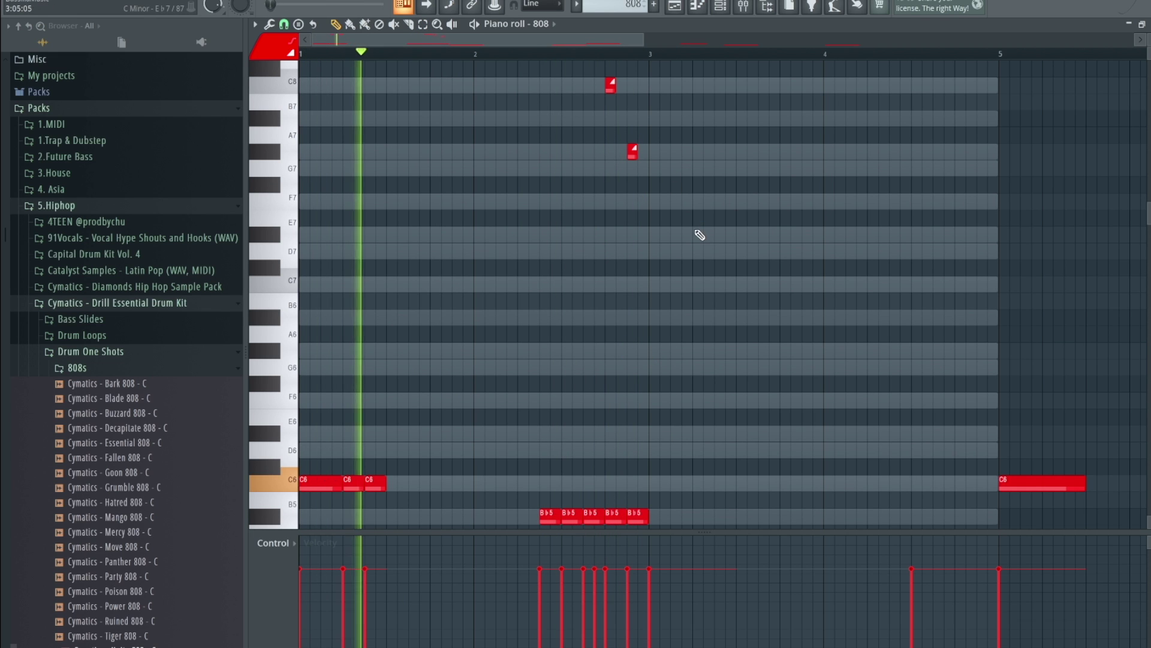
Step: Rework the end of bar 2 into slide notes at E♭8, D8, B♭7 and G7 above shorter, equally spaced B♭5 notes
{"action": "scroll", "coordinate": [694, 248], "scroll_direction": "up", "scroll_amount": 1}
{"action": "scroll", "coordinate": [694, 249], "scroll_direction": "down", "scroll_amount": 1}
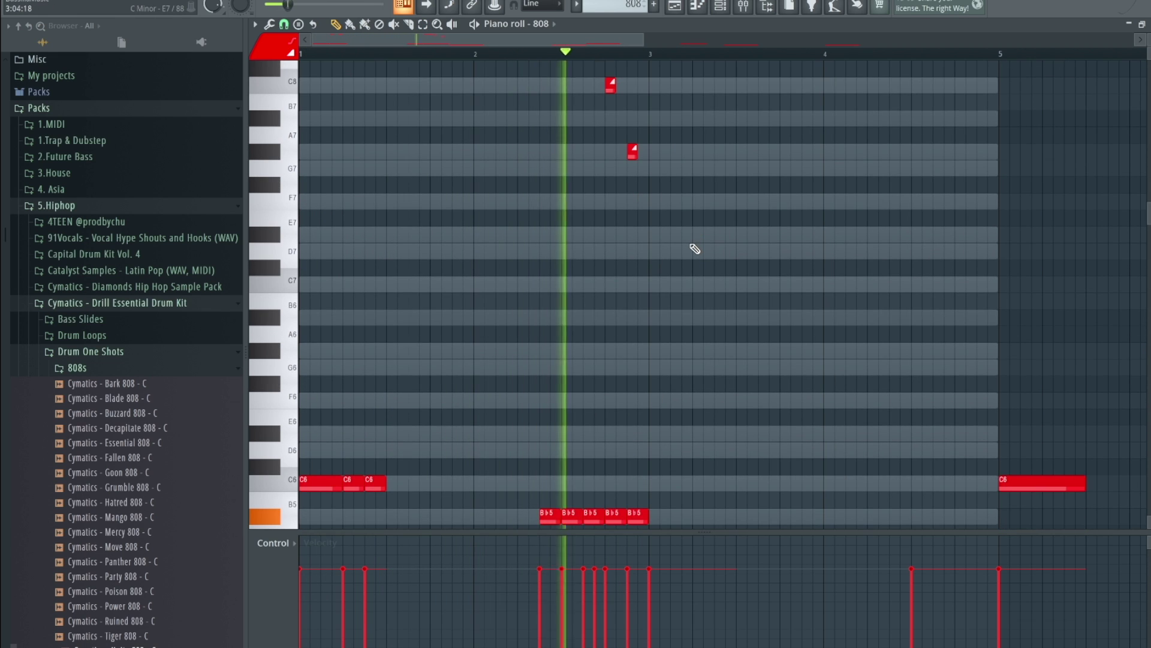
{"action": "scroll", "coordinate": [687, 259], "scroll_direction": "up", "scroll_amount": 2}
{"action": "key", "text": "space"}
{"action": "scroll", "coordinate": [675, 264], "scroll_direction": "down", "scroll_amount": 3}
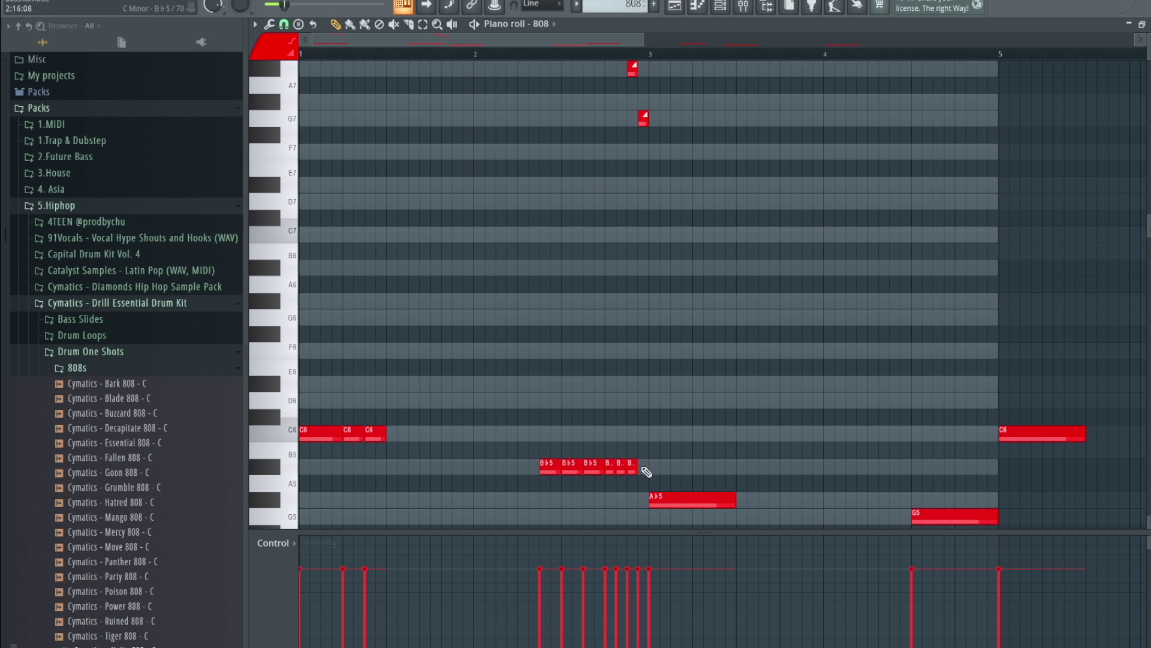
{"action": "scroll", "coordinate": [700, 313], "scroll_direction": "up", "scroll_amount": 3}
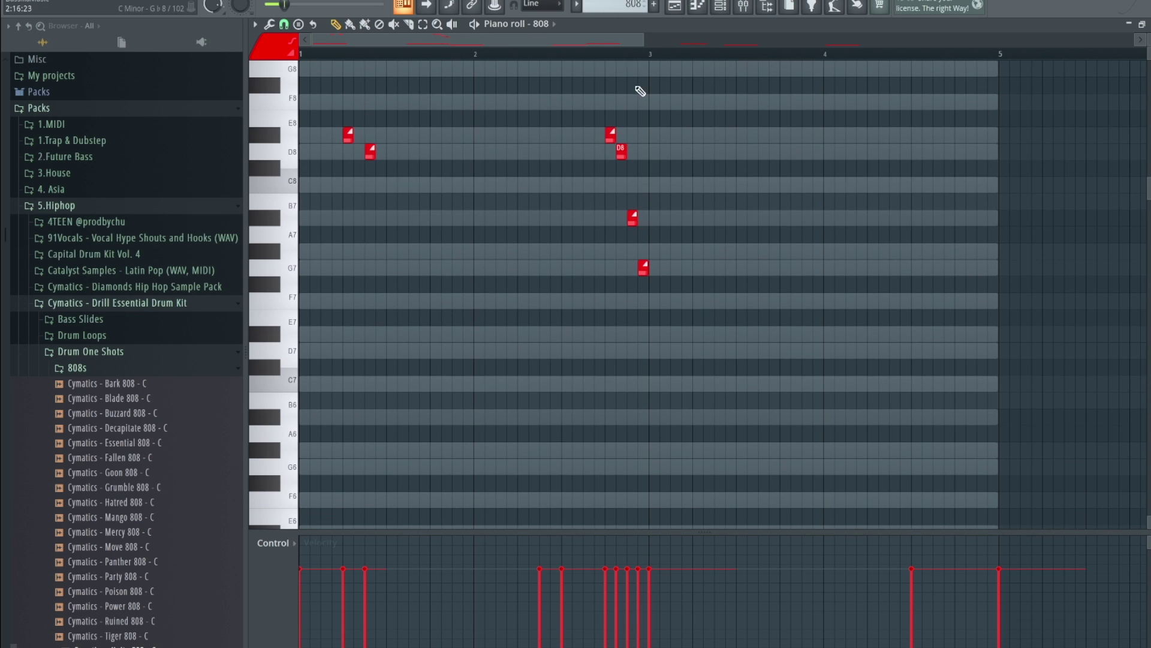
Step: Place a low A♭4 slide note beneath the end of the bar 3 A♭5 note
{"action": "left_click_drag", "start_coordinate": [642, 42], "coordinate": [566, 46]}
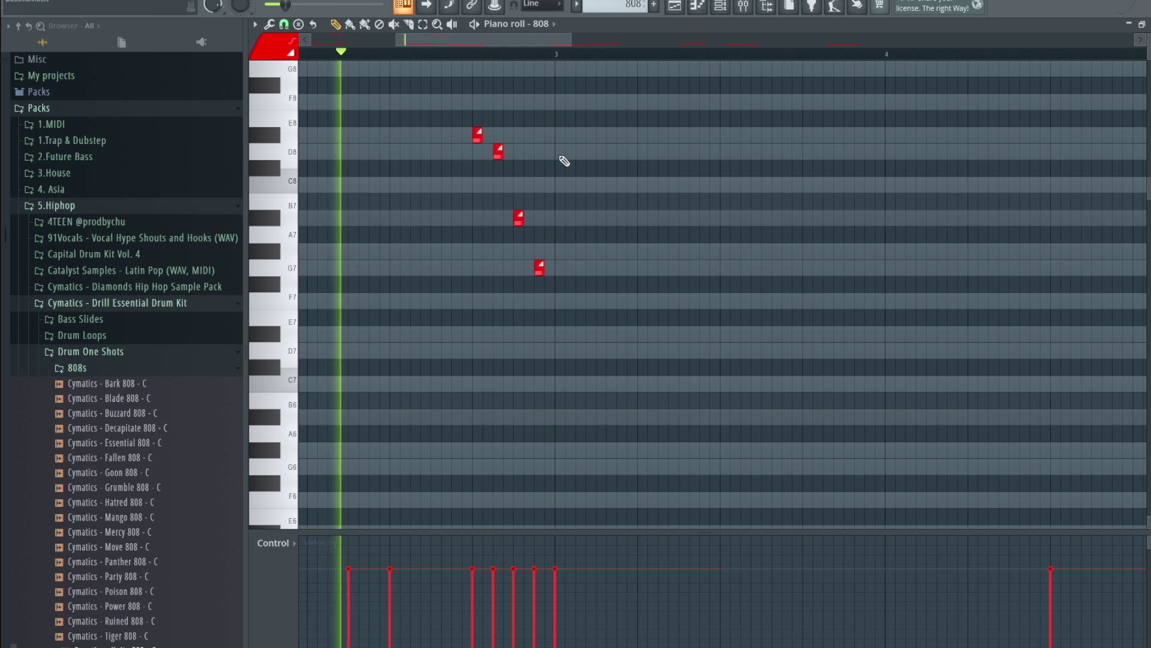
{"action": "left_click_drag", "start_coordinate": [398, 41], "coordinate": [316, 38]}
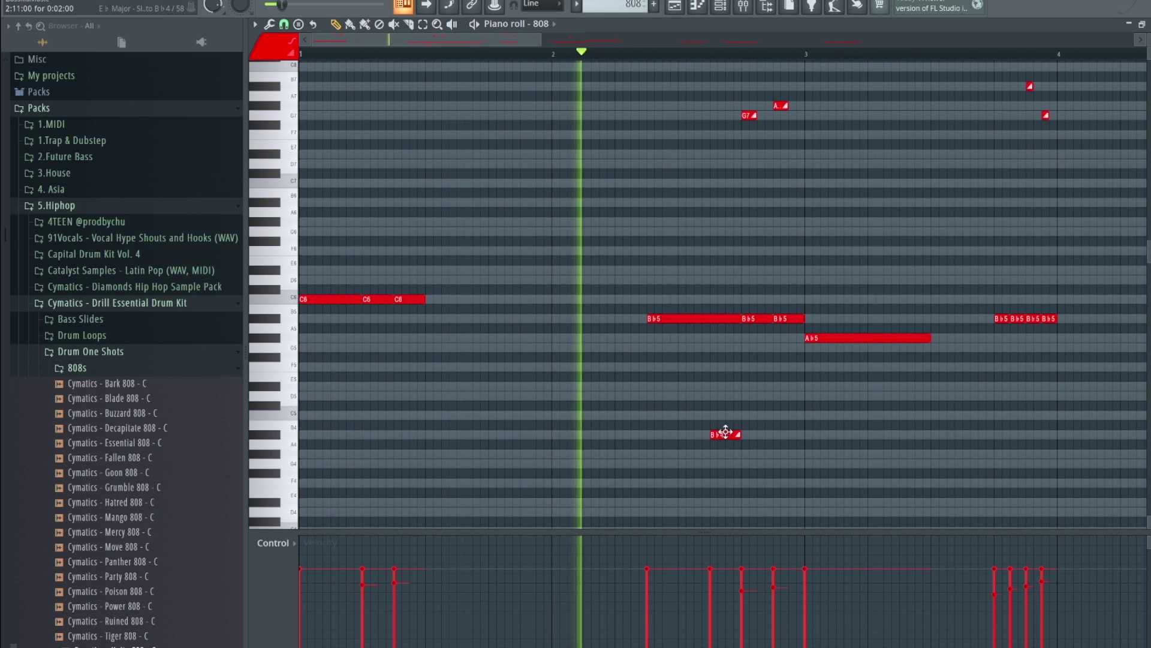
{"action": "left_click_drag", "start_coordinate": [907, 436], "coordinate": [918, 454]}
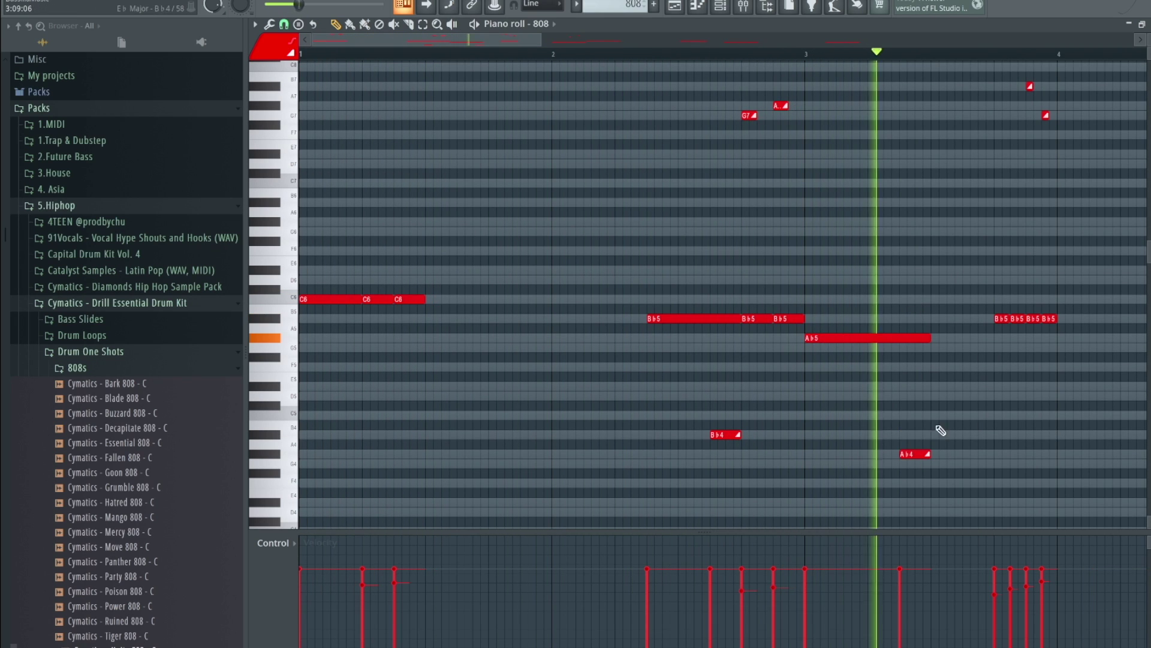
{"action": "left_click_drag", "start_coordinate": [531, 42], "coordinate": [633, 45]}
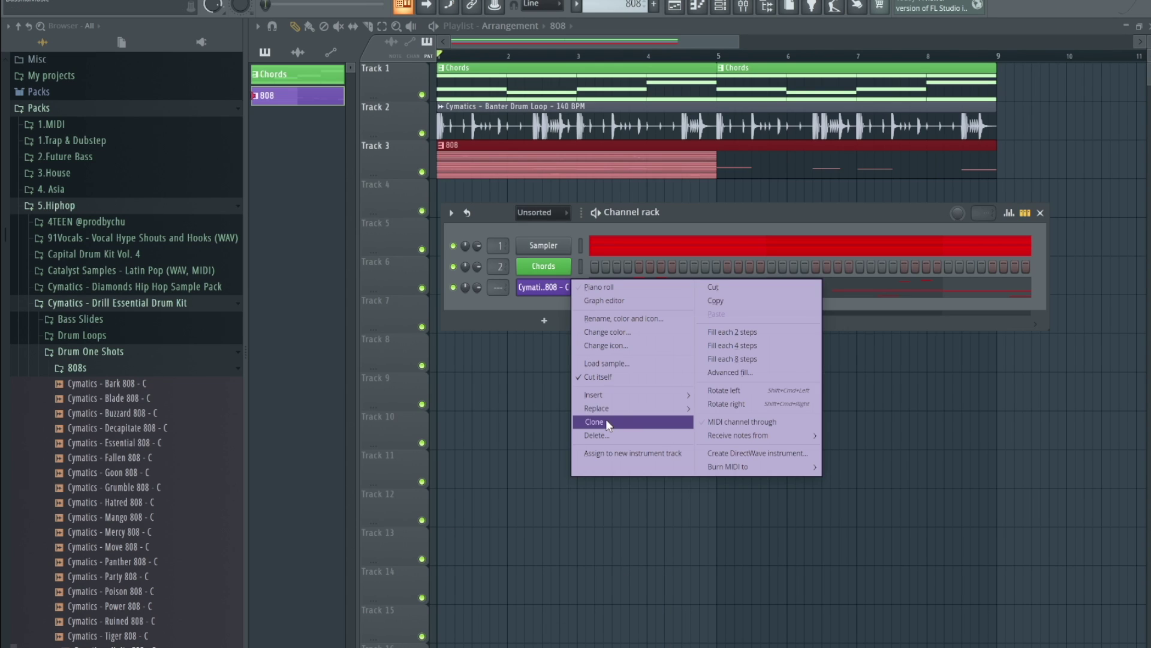
Step: Clone the 808 channel and copy its note pattern into the clone
{"action": "left_click", "coordinate": [606, 418]}
{"action": "right_click", "coordinate": [566, 287]}
{"action": "left_click", "coordinate": [708, 300]}
{"action": "right_click", "coordinate": [561, 318]}
{"action": "left_click", "coordinate": [732, 330]}
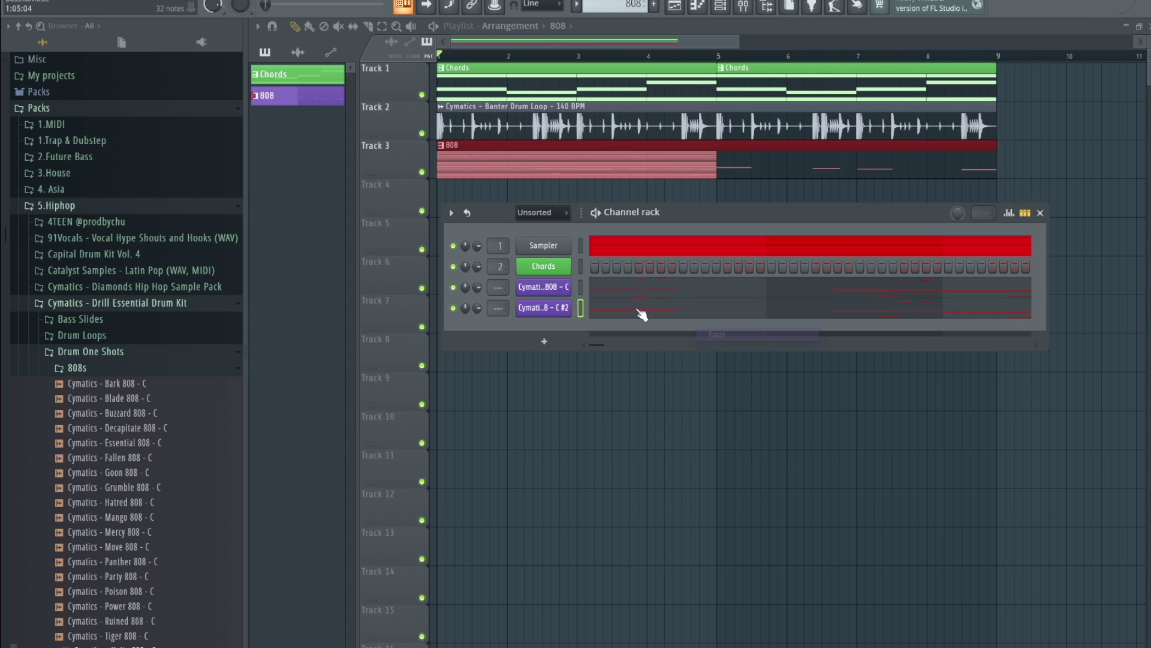
Step: In the cloned 808 channel, delete the main bass notes and low slides in bars 1 to 4, keeping the notes under high slides
{"action": "left_click", "coordinate": [638, 311]}
{"action": "scroll", "coordinate": [328, 442], "scroll_direction": "down", "scroll_amount": 5}
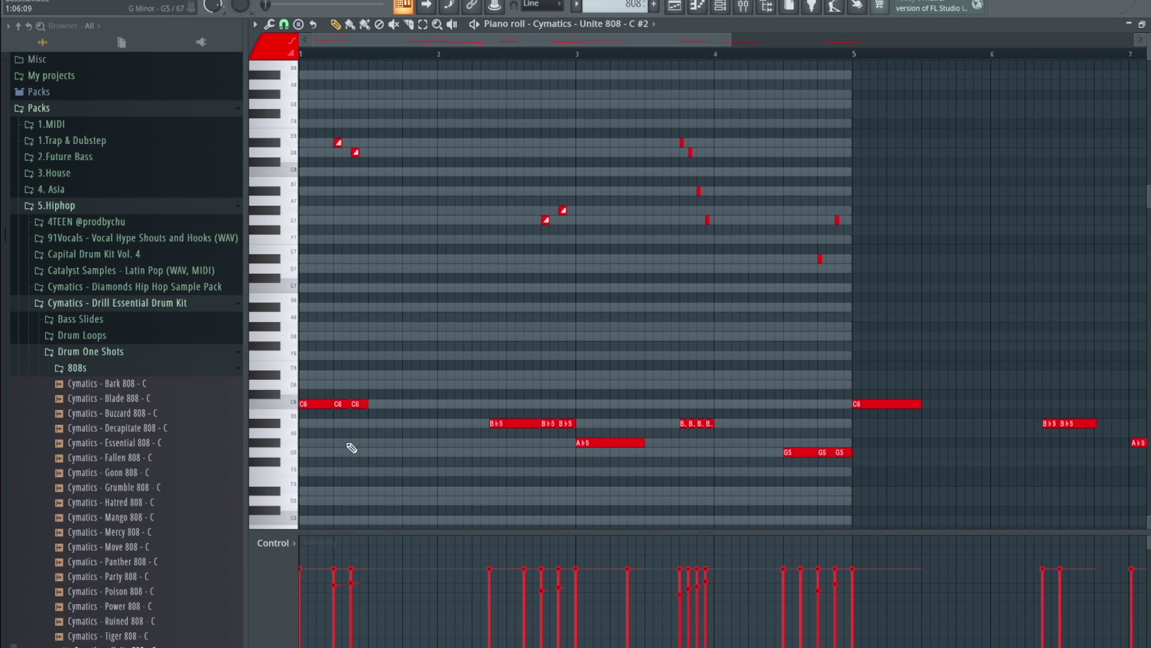
{"action": "scroll", "coordinate": [358, 246], "scroll_direction": "up", "scroll_amount": 2}
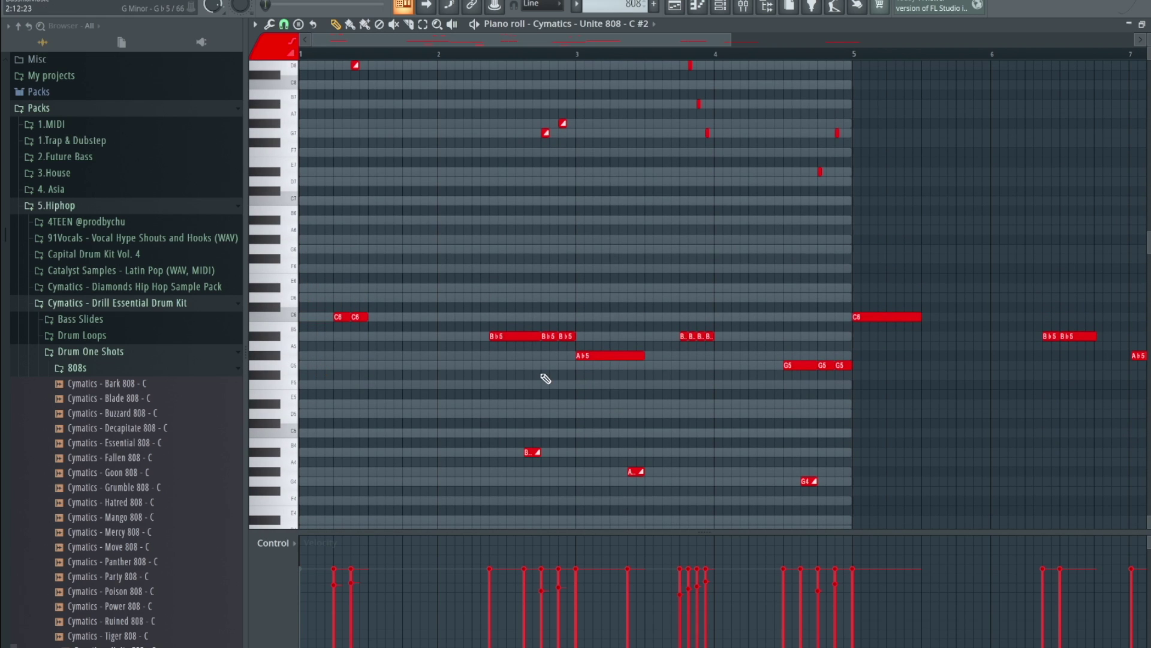
{"action": "scroll", "coordinate": [516, 318], "scroll_direction": "down", "scroll_amount": 1}
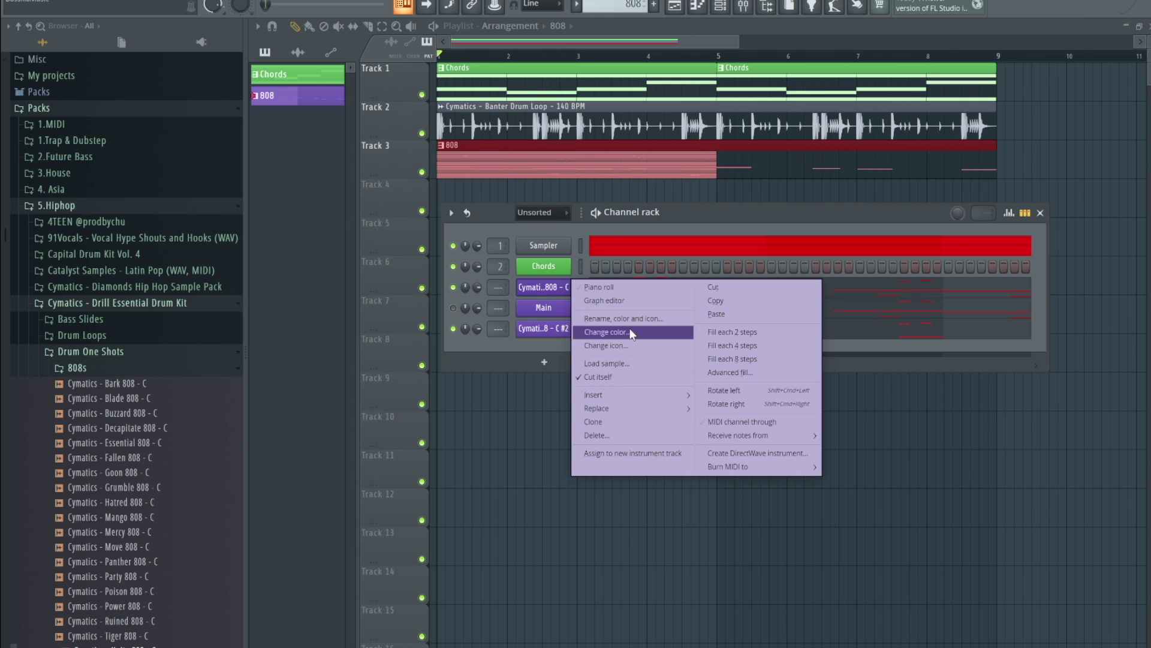
Step: Rename the original 808 channel as 808s and the cloned channel as Slides
{"action": "left_click", "coordinate": [631, 333]}
{"action": "type", "text": "808s"}
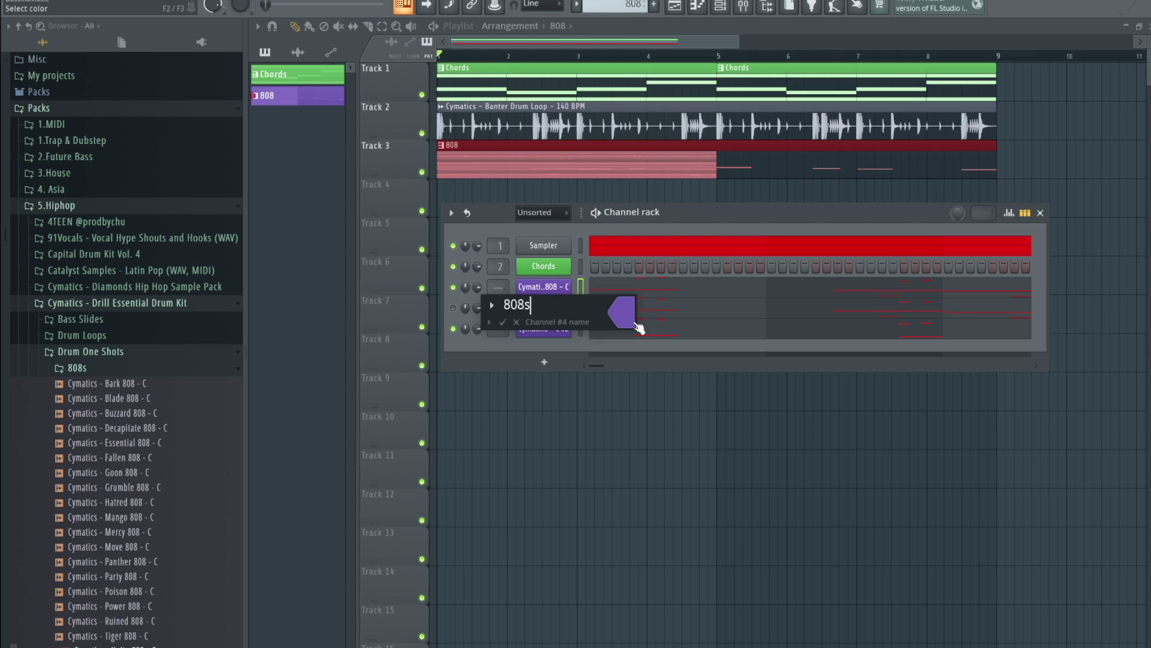
{"action": "key", "text": "Return"}
{"action": "right_click", "coordinate": [563, 335]}
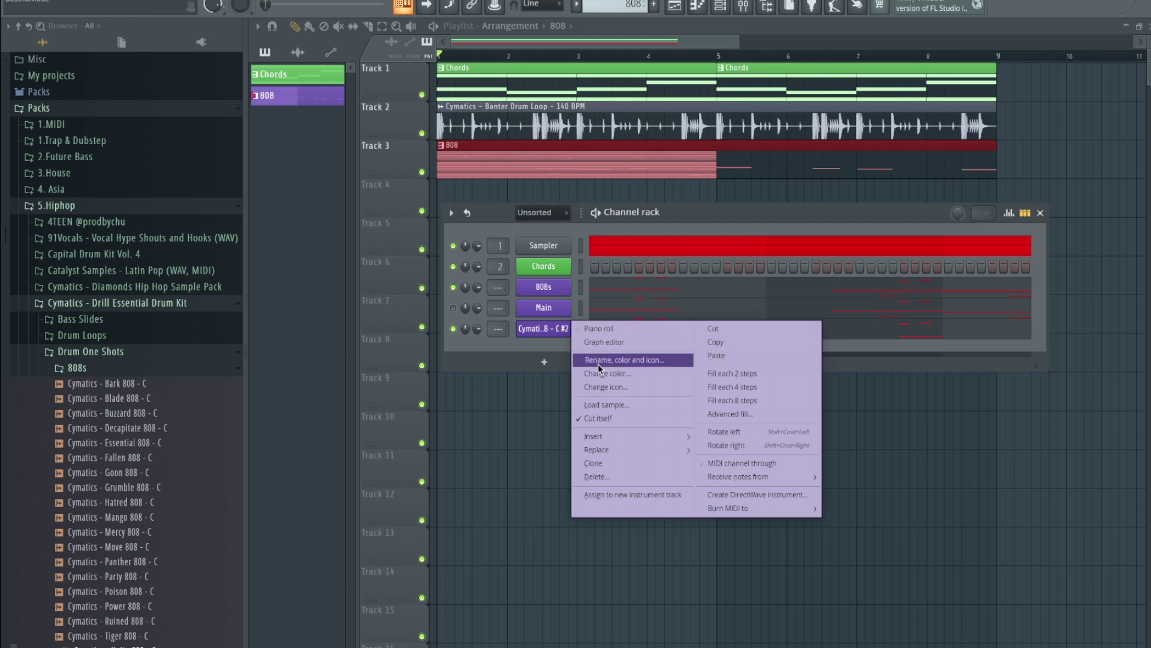
{"action": "left_click", "coordinate": [598, 364]}
{"action": "type", "text": "Slides"}
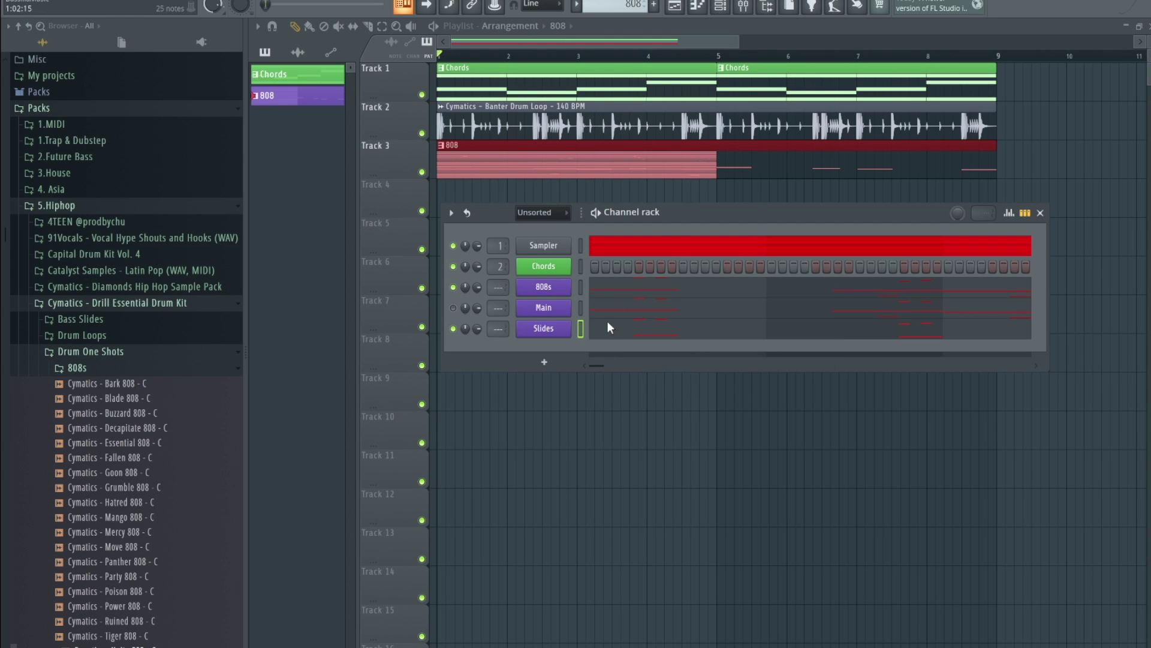
Step: In the 808s channel, delete the high slide notes in bars 1 to 4 together with the short bass notes beneath them
{"action": "left_click", "coordinate": [630, 290]}
{"action": "scroll", "coordinate": [364, 289], "scroll_direction": "up", "scroll_amount": 4}
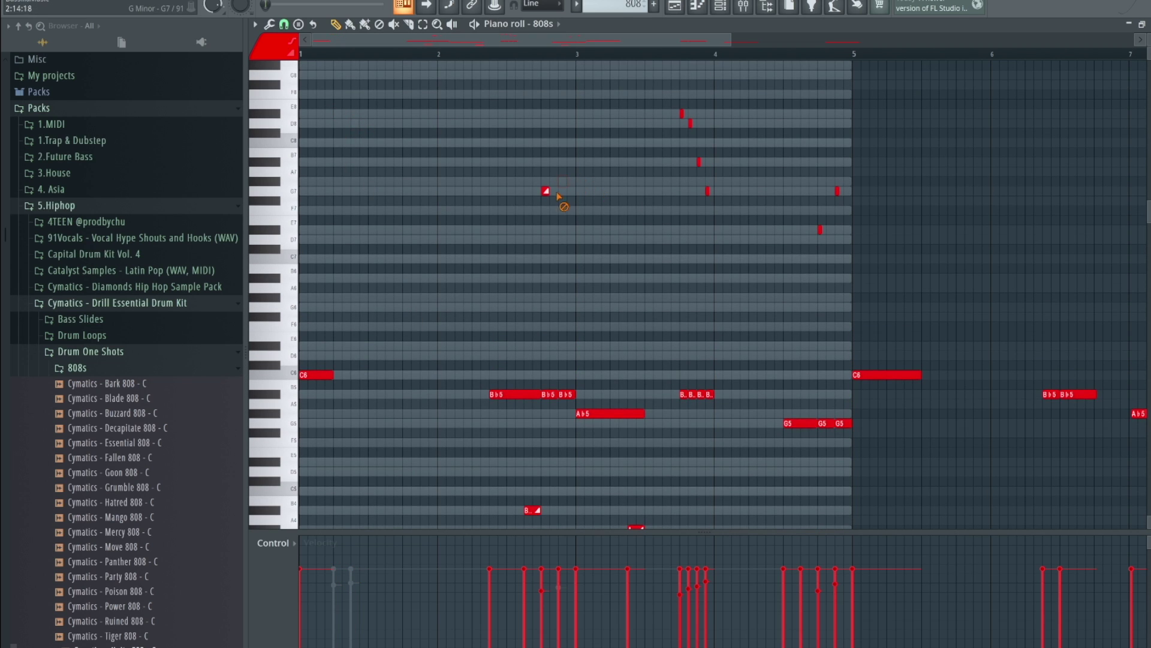
{"action": "scroll", "coordinate": [565, 391], "scroll_direction": "down", "scroll_amount": 1}
{"action": "left_click_drag", "start_coordinate": [564, 391], "coordinate": [727, 357]}
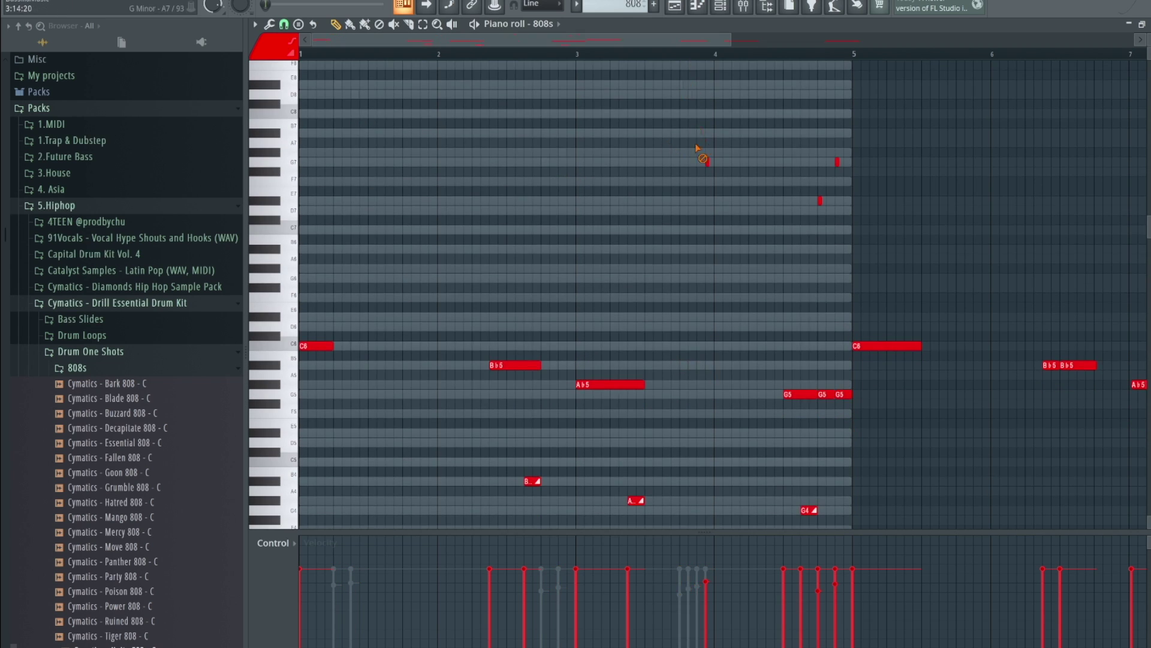
{"action": "key", "text": "Escape"}
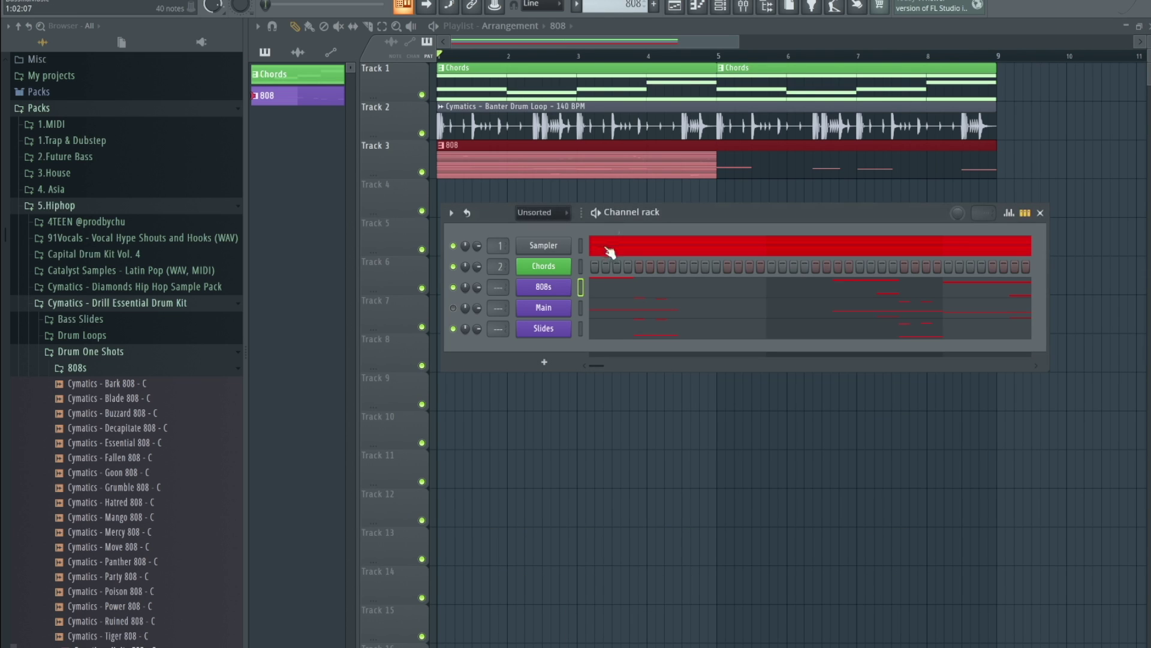
Step: Pan the Slides channel's notes in bars 1 to 4 alternately left and right, and listen to them
{"action": "left_click", "coordinate": [621, 336]}
{"action": "key", "text": "space"}
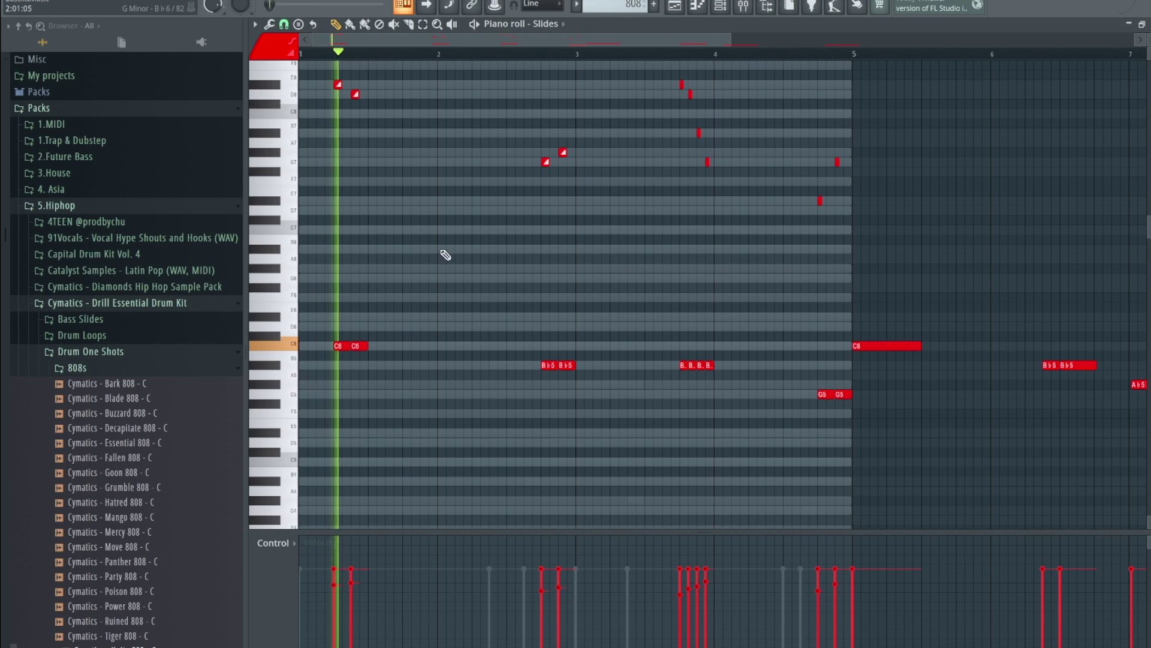
{"action": "scroll", "coordinate": [457, 313], "scroll_direction": "down", "scroll_amount": 2}
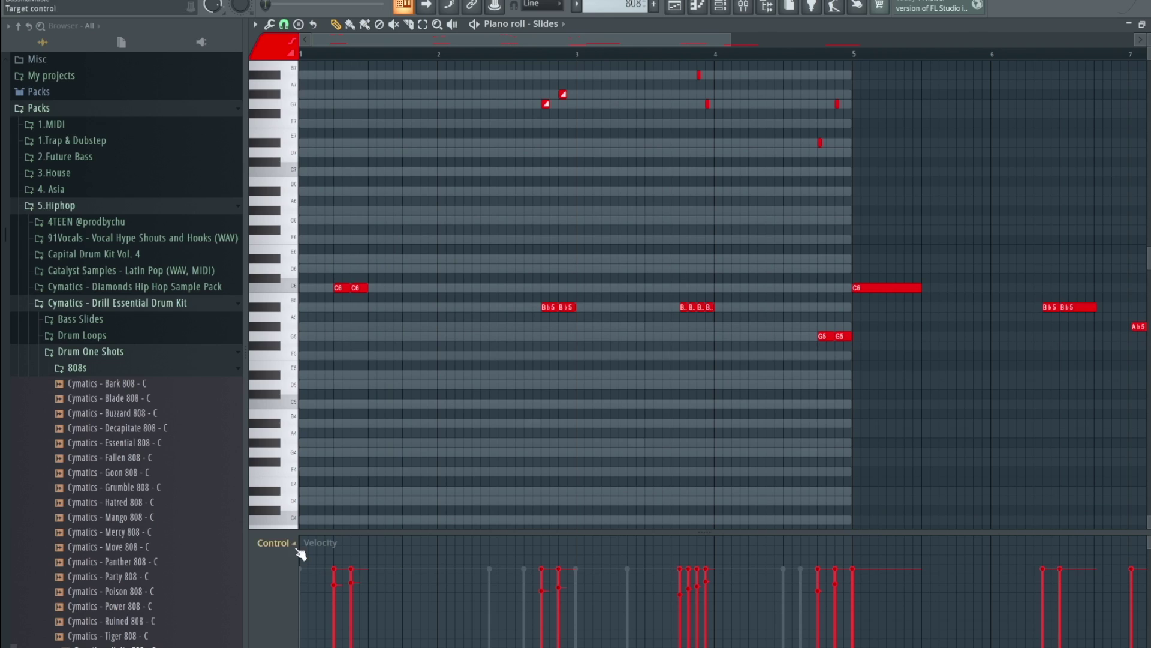
{"action": "left_click", "coordinate": [295, 544]}
{"action": "left_click", "coordinate": [307, 569]}
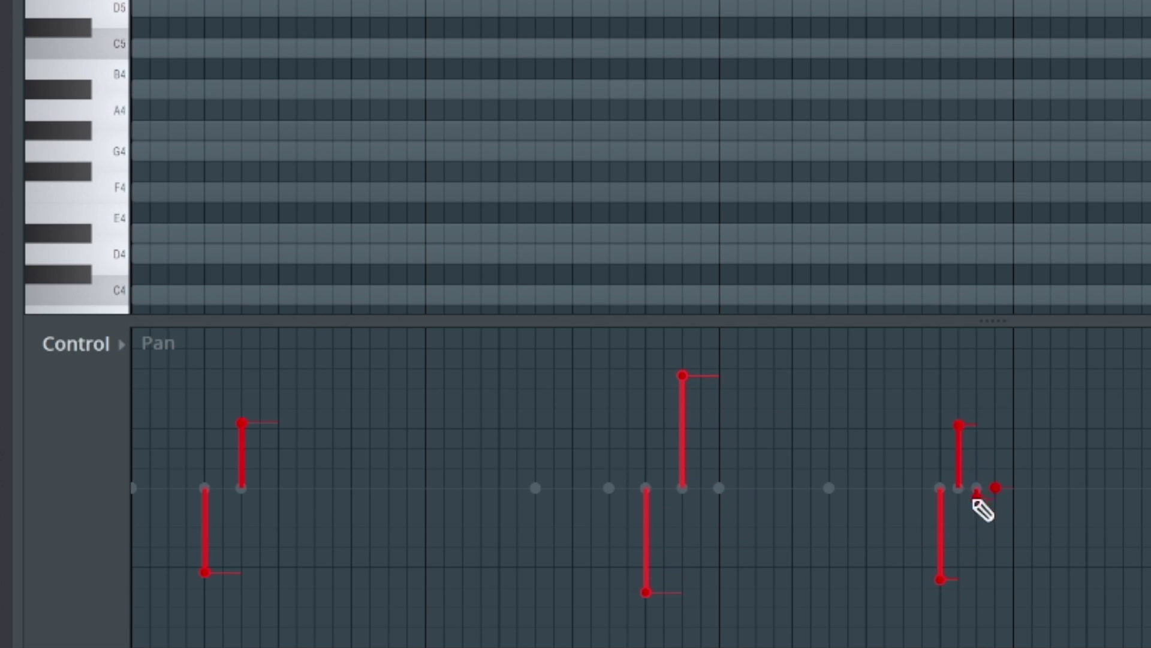
{"action": "left_click_drag", "start_coordinate": [997, 425], "coordinate": [997, 386]}
{"action": "key", "text": "space"}
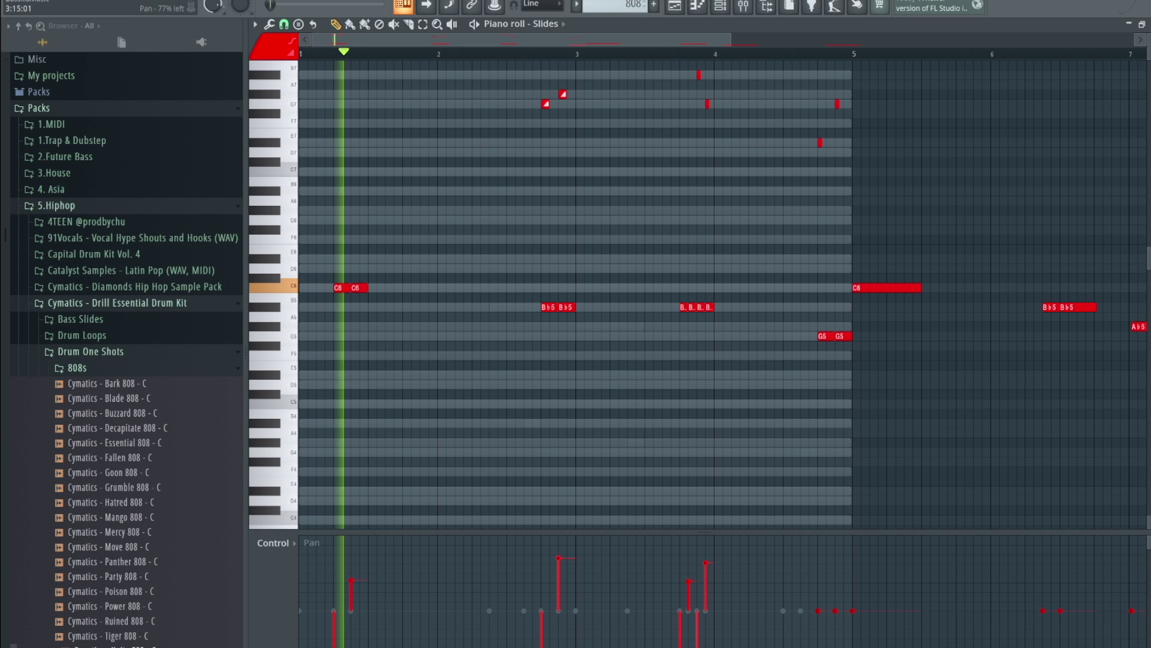
{"action": "left_click_drag", "start_coordinate": [820, 616], "coordinate": [836, 568]}
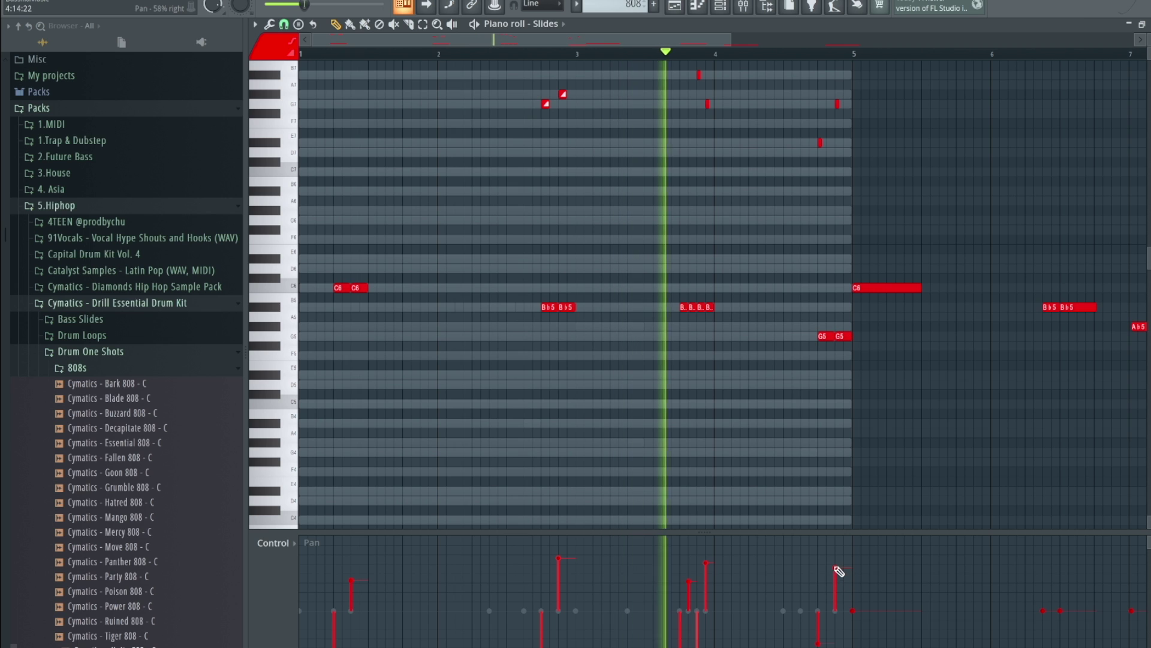